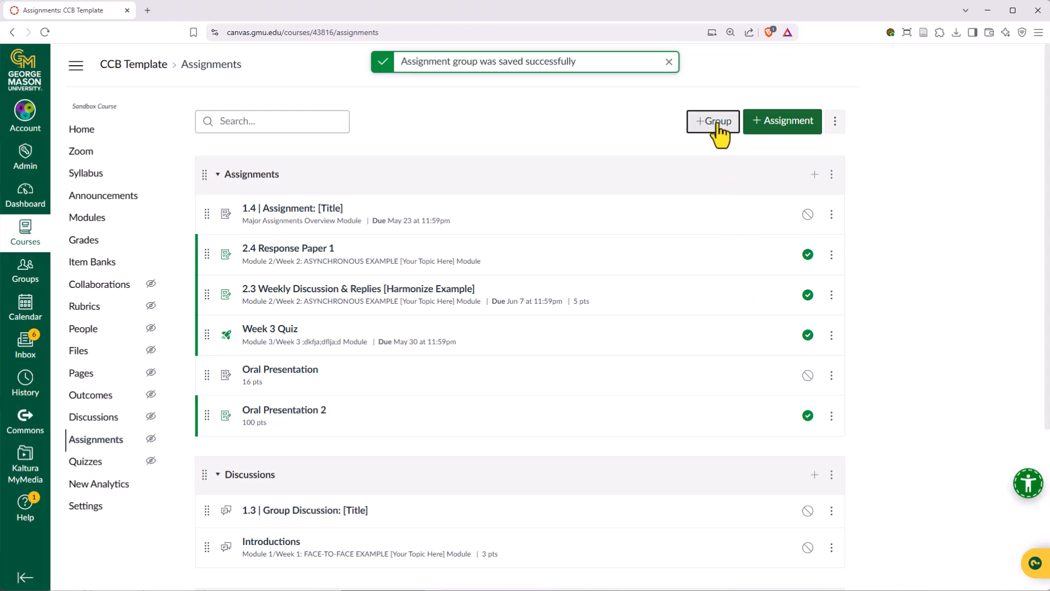
- Add two assignment groups named Quizzes and Midterm & Final Exams
{"action": "left_click", "coordinate": [540, 299]}
{"action": "type", "text": "Quizzes"}
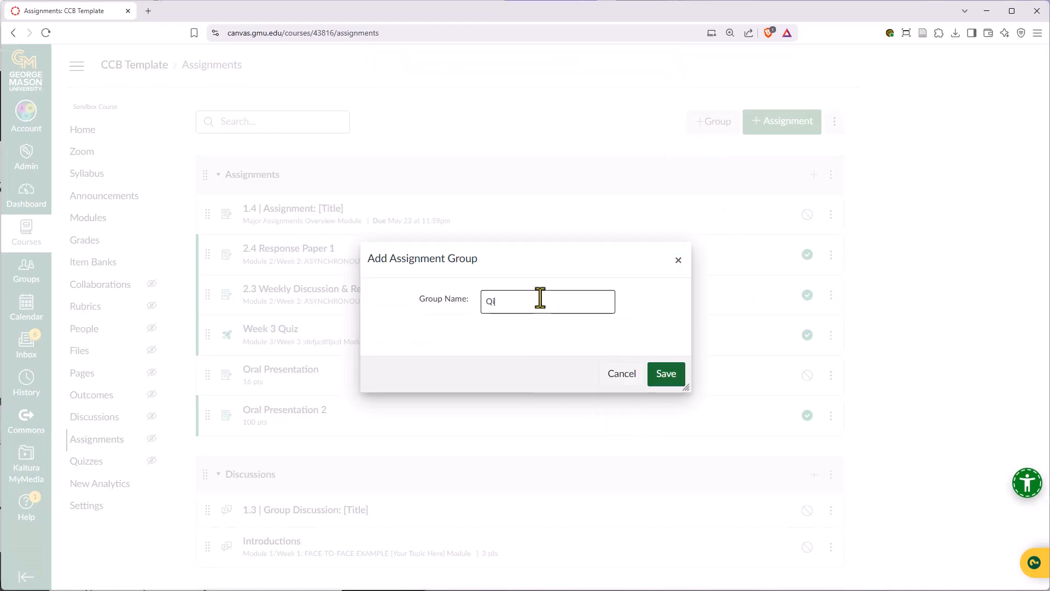
{"action": "key", "text": "Return"}
{"action": "left_click", "coordinate": [712, 121]}
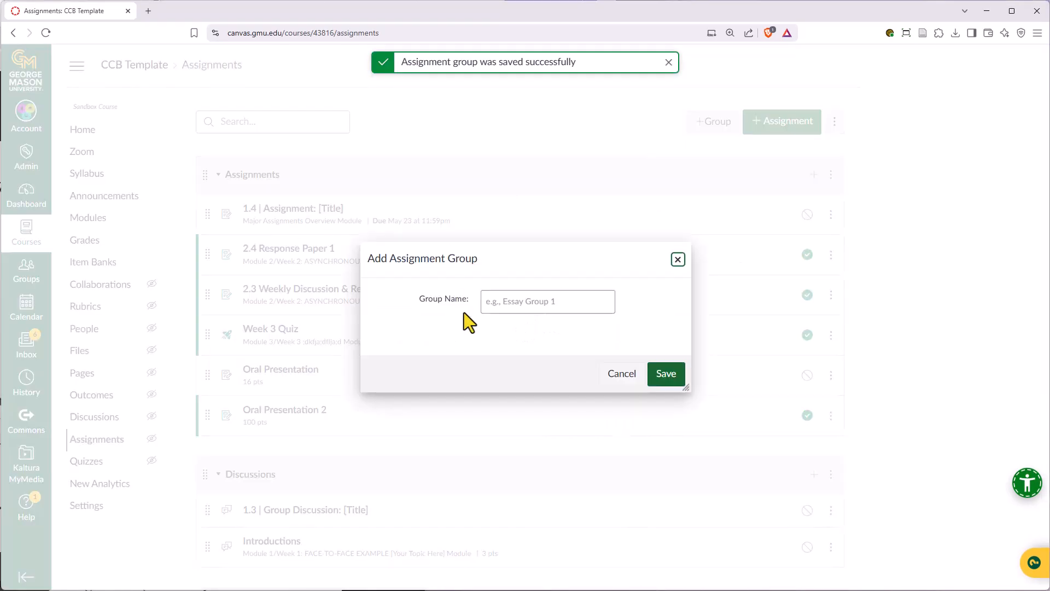
{"action": "left_click", "coordinate": [568, 300]}
{"action": "type", "text": "Midterm & Final Exams"}
{"action": "key", "text": "Return"}
- Move Introductions and 1.3 Group Discussion into the Discussion & Participation group, and 1.5 Quiz into the new Quizzes group
{"action": "scroll", "coordinate": [402, 449], "scroll_direction": "down", "scroll_amount": 7}
{"action": "left_click_drag", "start_coordinate": [211, 178], "coordinate": [215, 317]}
{"action": "left_click_drag", "start_coordinate": [207, 132], "coordinate": [214, 331]}
{"action": "scroll", "coordinate": [234, 228], "scroll_direction": "up", "scroll_amount": 1}
{"action": "left_click_drag", "start_coordinate": [207, 261], "coordinate": [226, 484]}
- Delete the emptied original Quizzes group and the emptied Discussions group
{"action": "left_click", "coordinate": [831, 225]}
{"action": "left_click", "coordinate": [811, 278]}
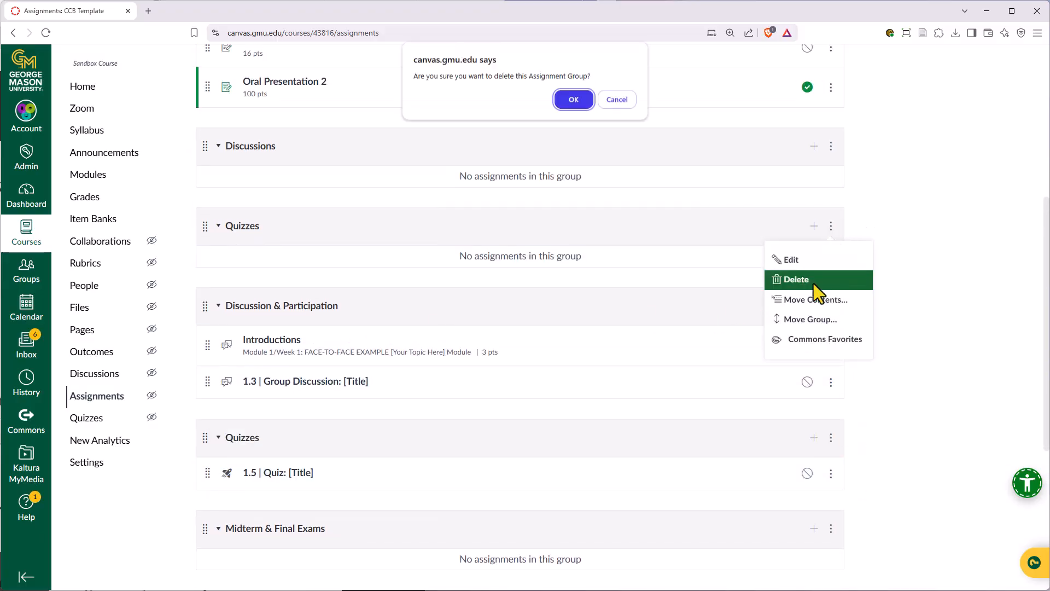
{"action": "left_click", "coordinate": [569, 98]}
{"action": "left_click", "coordinate": [831, 146]}
{"action": "left_click", "coordinate": [789, 200]}
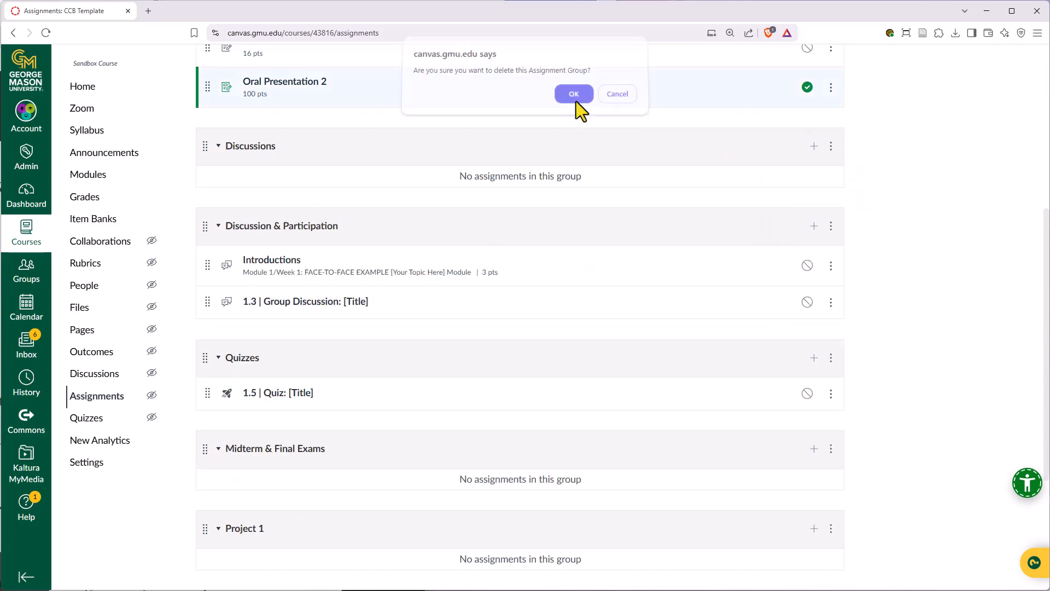
{"action": "left_click", "coordinate": [571, 100]}
- Move Week 3 Quiz from the Assignments group into Quizzes and the remaining assignments into Discussion & Participation
{"action": "scroll", "coordinate": [426, 395], "scroll_direction": "up", "scroll_amount": 5}
{"action": "left_click_drag", "start_coordinate": [207, 146], "coordinate": [207, 437]}
{"action": "left_click_drag", "start_coordinate": [207, 206], "coordinate": [230, 514]}
{"action": "left_click_drag", "start_coordinate": [207, 214], "coordinate": [230, 422]}
{"action": "left_click_drag", "start_coordinate": [208, 214], "coordinate": [228, 377]}
- Delete the original Assignments group at the start of the list
{"action": "scroll", "coordinate": [230, 423], "scroll_direction": "up", "scroll_amount": 3}
{"action": "left_click", "coordinate": [831, 174]}
{"action": "left_click", "coordinate": [796, 228]}
{"action": "left_click", "coordinate": [635, 99]}
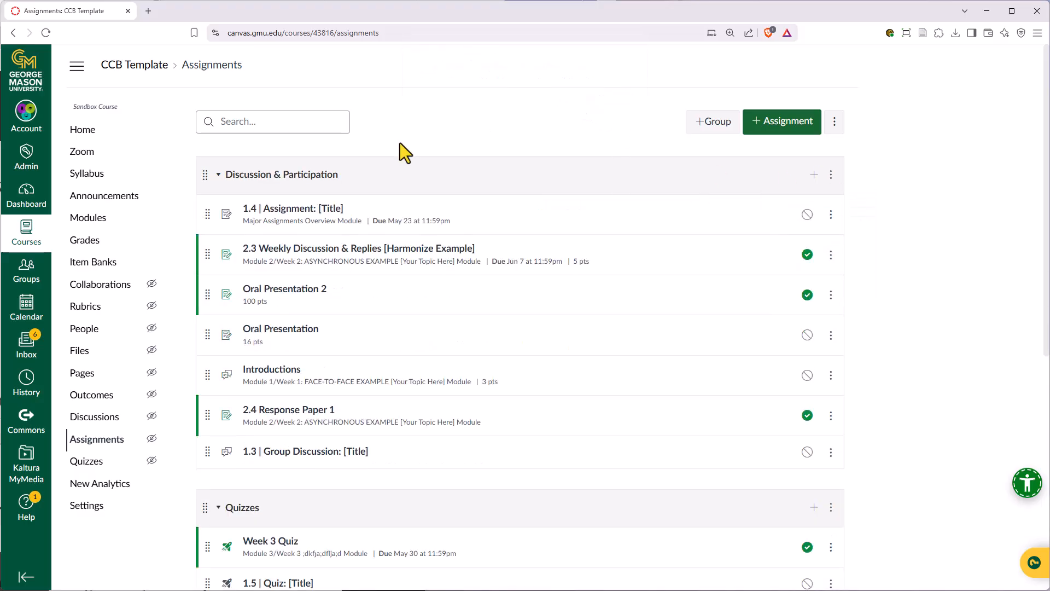
- Create a quiz named Midterm worth 100 points in the Midterm & Final Exams group and save it
{"action": "scroll", "coordinate": [933, 217], "scroll_direction": "down", "scroll_amount": 3}
{"action": "scroll", "coordinate": [934, 218], "scroll_direction": "down", "scroll_amount": 4}
{"action": "scroll", "coordinate": [934, 218], "scroll_direction": "up", "scroll_amount": 4}
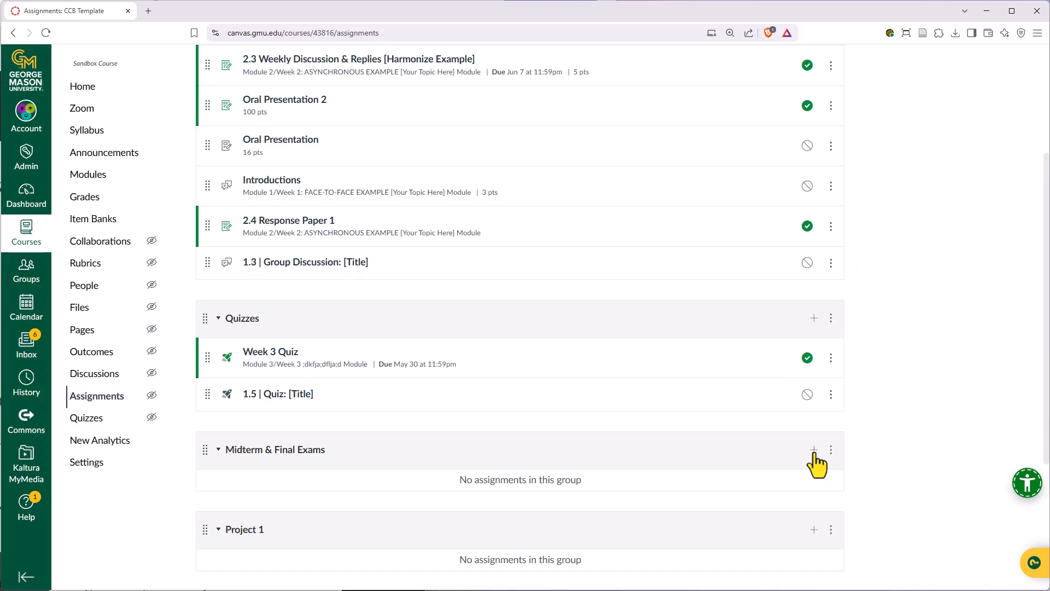
{"action": "left_click", "coordinate": [815, 450]}
{"action": "left_click", "coordinate": [438, 236]}
{"action": "left_click", "coordinate": [436, 300]}
{"action": "left_click", "coordinate": [432, 294]}
{"action": "type", "text": "Midterm"}
{"action": "left_click", "coordinate": [439, 425]}
{"action": "type", "text": "100"}
{"action": "left_click", "coordinate": [643, 468]}
- Create a quiz named Final worth 100 points in the Midterm & Final Exams group and save it
{"action": "left_click", "coordinate": [814, 355]}
{"action": "left_click", "coordinate": [442, 235]}
{"action": "left_click", "coordinate": [430, 304]}
{"action": "left_click", "coordinate": [425, 294]}
{"action": "type", "text": "Final"}
{"action": "left_click", "coordinate": [567, 365]}
{"action": "type", "text": "100"}
{"action": "key", "text": "Tab"}
{"action": "type", "text": "100"}
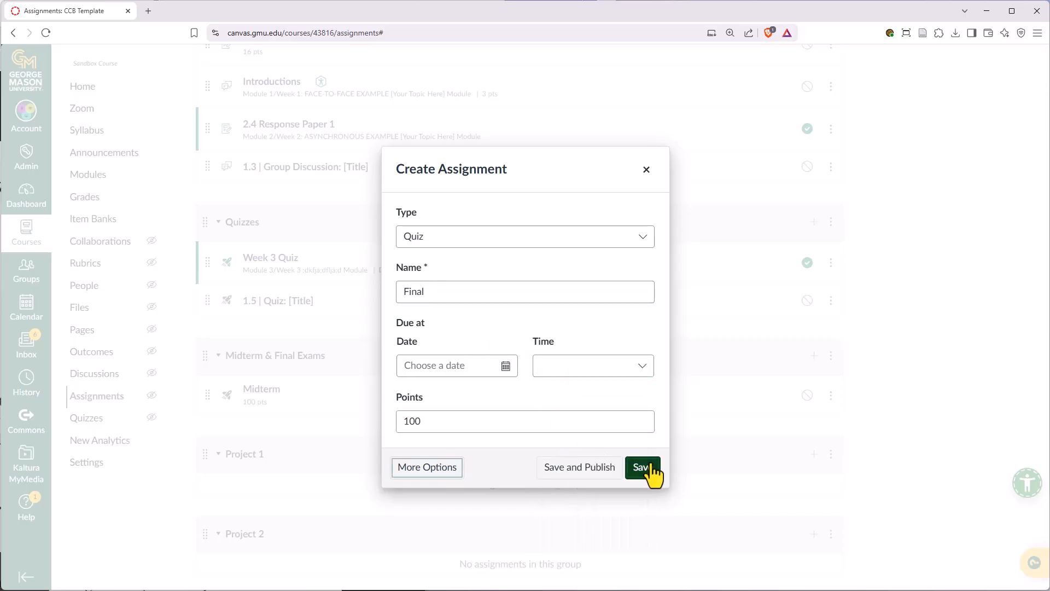
{"action": "left_click", "coordinate": [645, 470]}
- Begin a new assignment named Project 1 in the Project 1 group
{"action": "scroll", "coordinate": [681, 462], "scroll_direction": "down", "scroll_amount": 3}
{"action": "left_click", "coordinate": [814, 311]}
{"action": "left_click", "coordinate": [432, 295]}
{"action": "type", "text": "Project 1"}
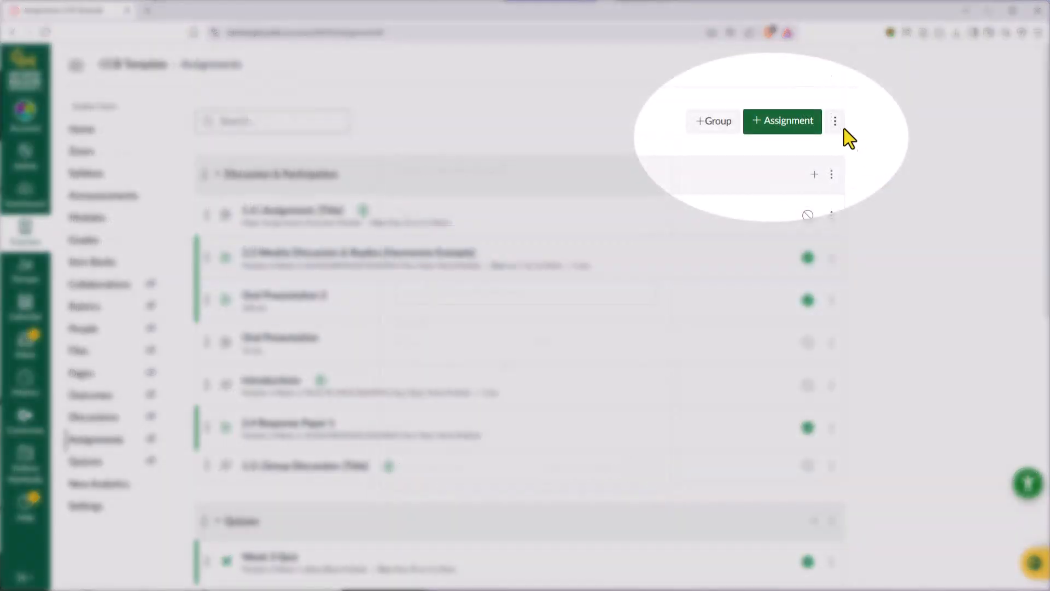
- Enable weighting the final grade based on assignment groups
{"action": "left_click", "coordinate": [835, 123]}
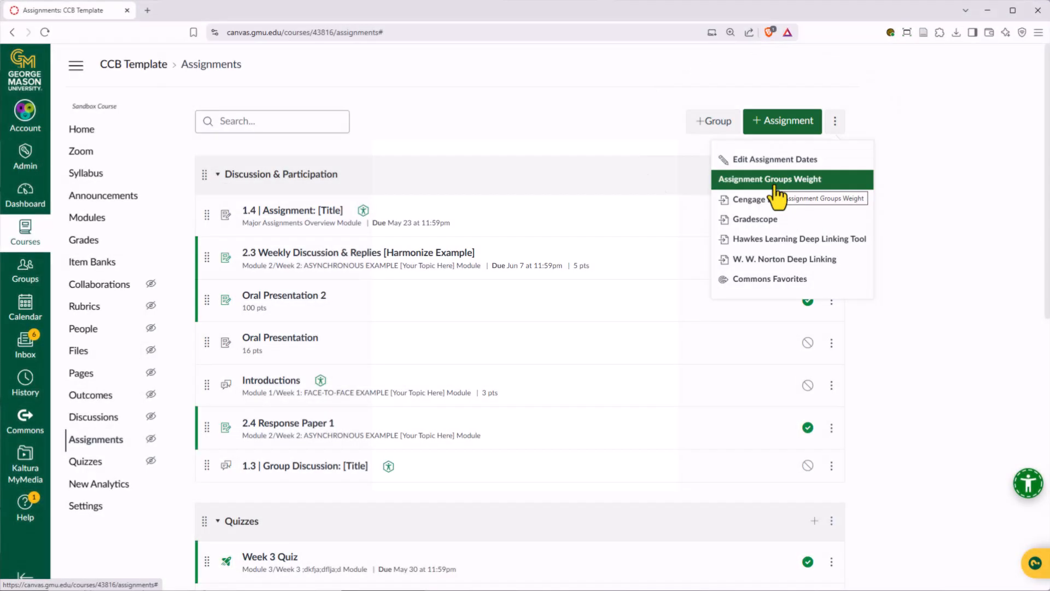
{"action": "left_click", "coordinate": [774, 181]}
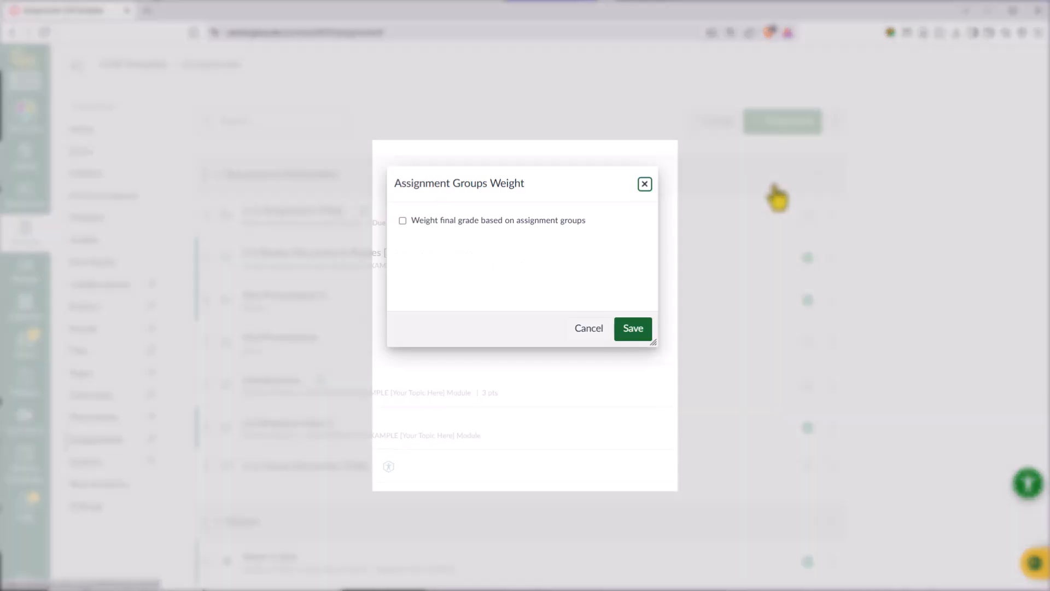
{"action": "left_click", "coordinate": [520, 222]}
- Save group weights: Discussion & Participation 15%, Quizzes 10%, Midterm & Final Exams 20%, Project 1 15%, Project 2 20%, Project 3 20%
{"action": "left_click", "coordinate": [557, 258]}
{"action": "type", "text": "1"}
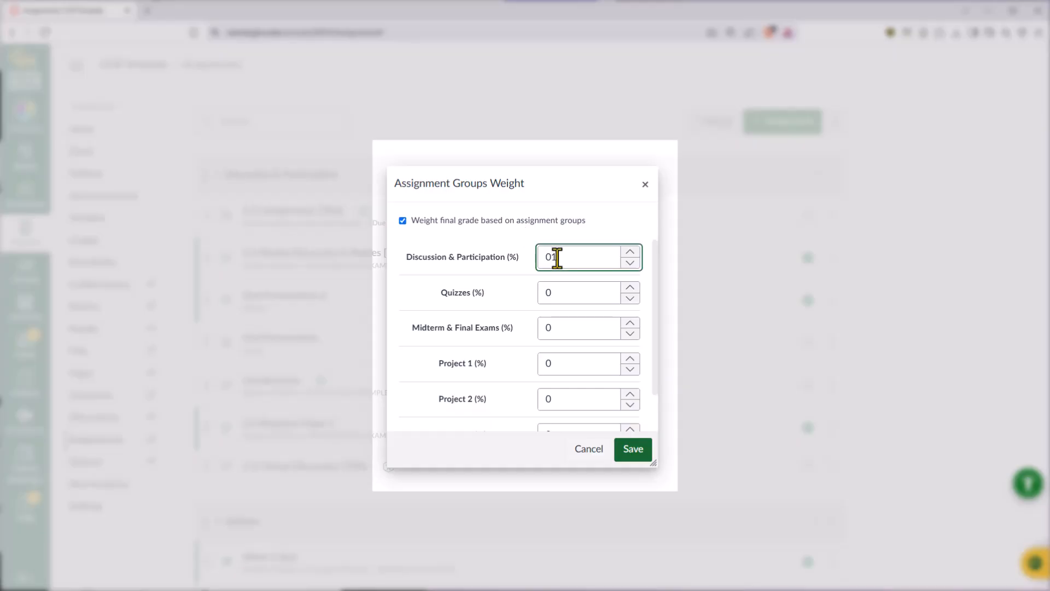
{"action": "type", "text": "5"}
{"action": "key", "text": "Tab"}
{"action": "type", "text": "10"}
{"action": "key", "text": "Tab"}
{"action": "type", "text": "20"}
{"action": "key", "text": "Tab"}
{"action": "type", "text": "15\t20"}
{"action": "key", "text": "Tab"}
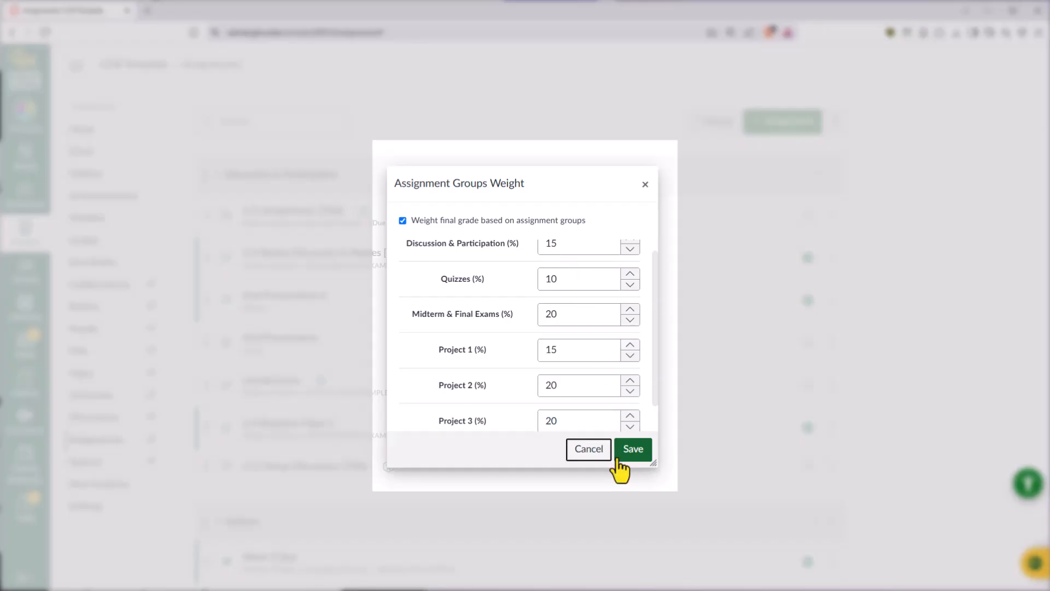
{"action": "left_click", "coordinate": [632, 451]}
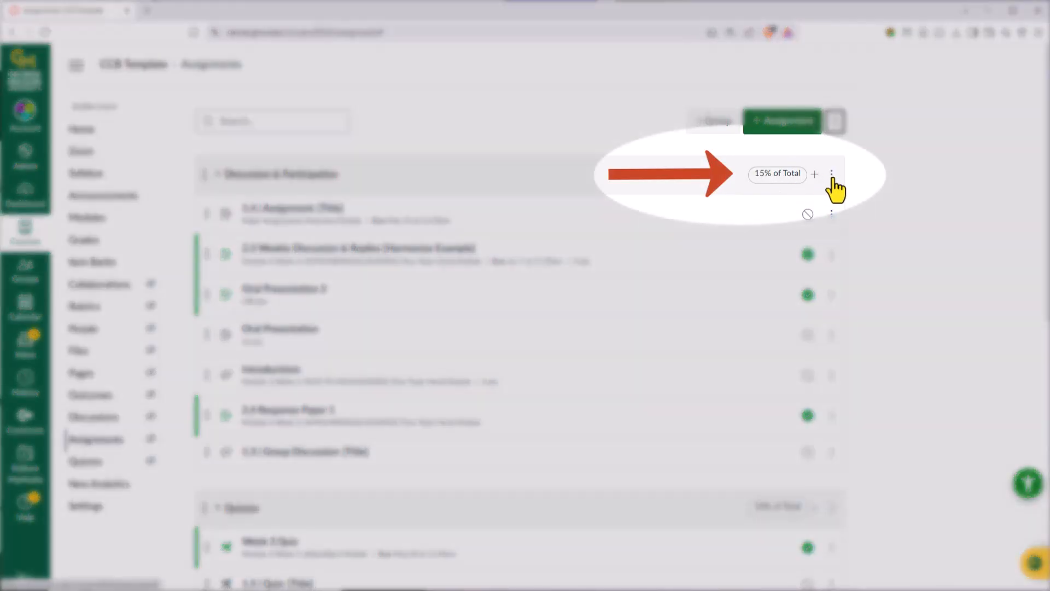
- Try out the never-drop and lowest-scores rules for the Discussion & Participation group, and discard the changes
{"action": "left_click", "coordinate": [831, 174]}
{"action": "left_click", "coordinate": [815, 207]}
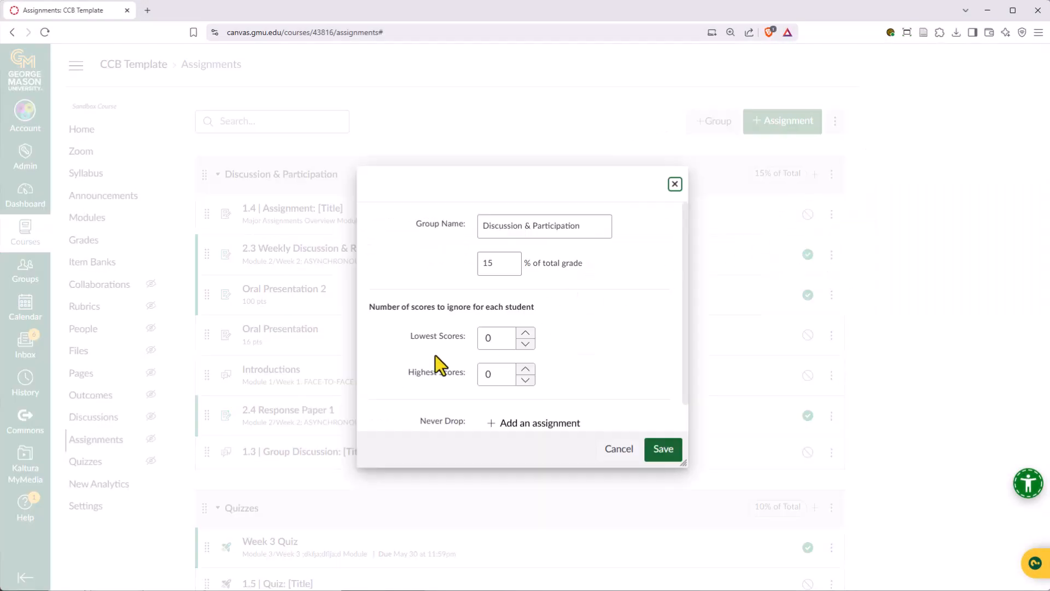
{"action": "scroll", "coordinate": [441, 365], "scroll_direction": "down", "scroll_amount": 1}
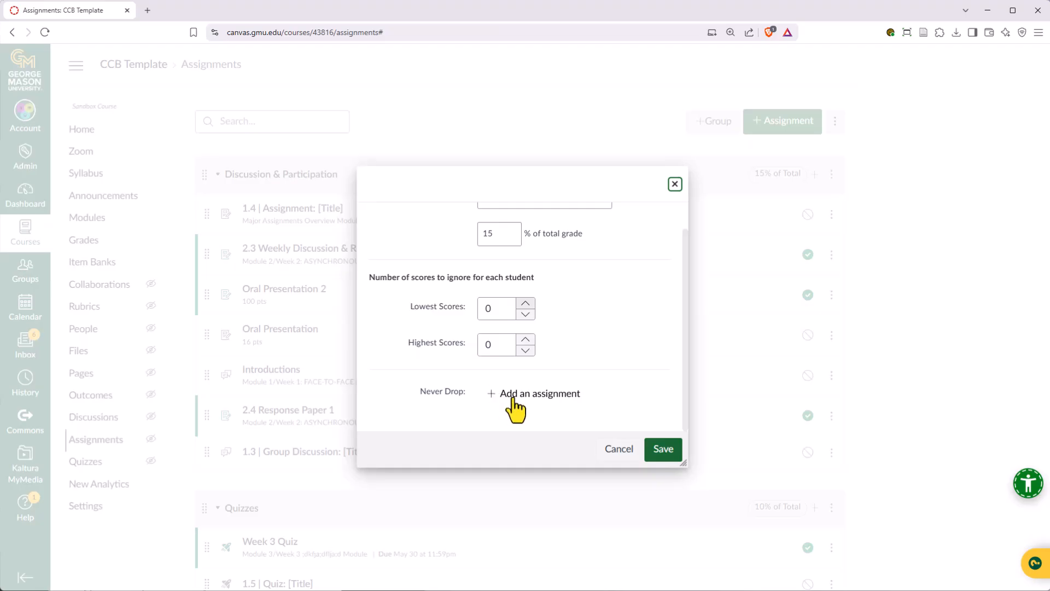
{"action": "left_click", "coordinate": [513, 399]}
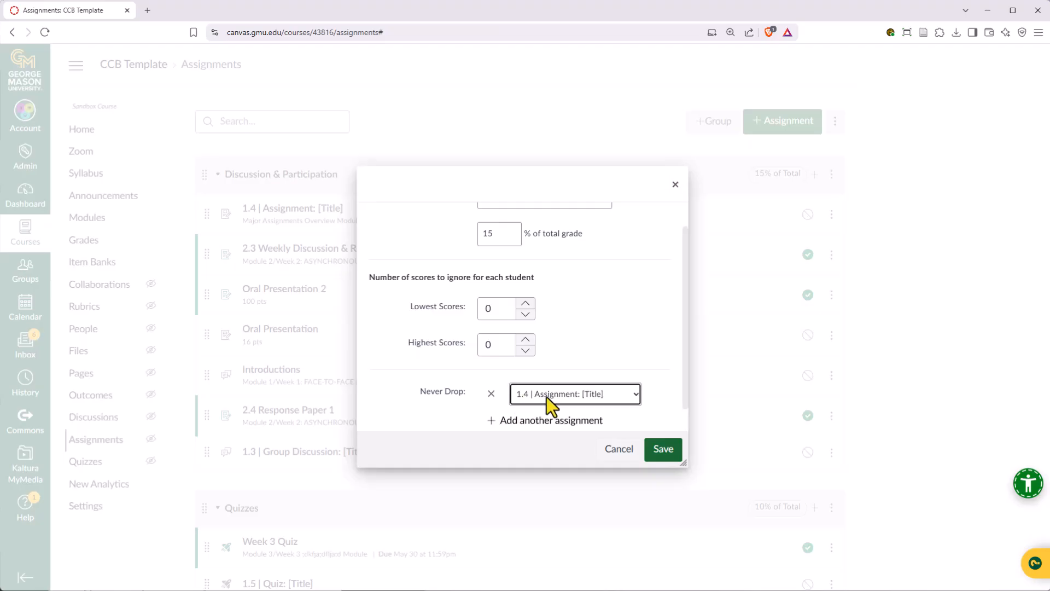
{"action": "left_click", "coordinate": [548, 399]}
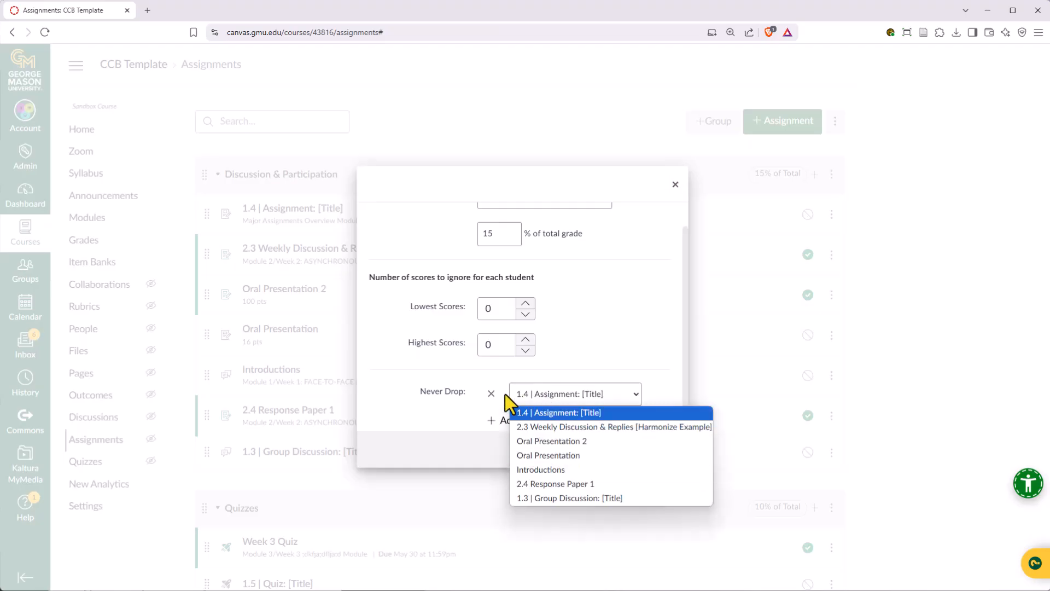
{"action": "left_click", "coordinate": [491, 395]}
{"action": "left_click", "coordinate": [525, 303]}
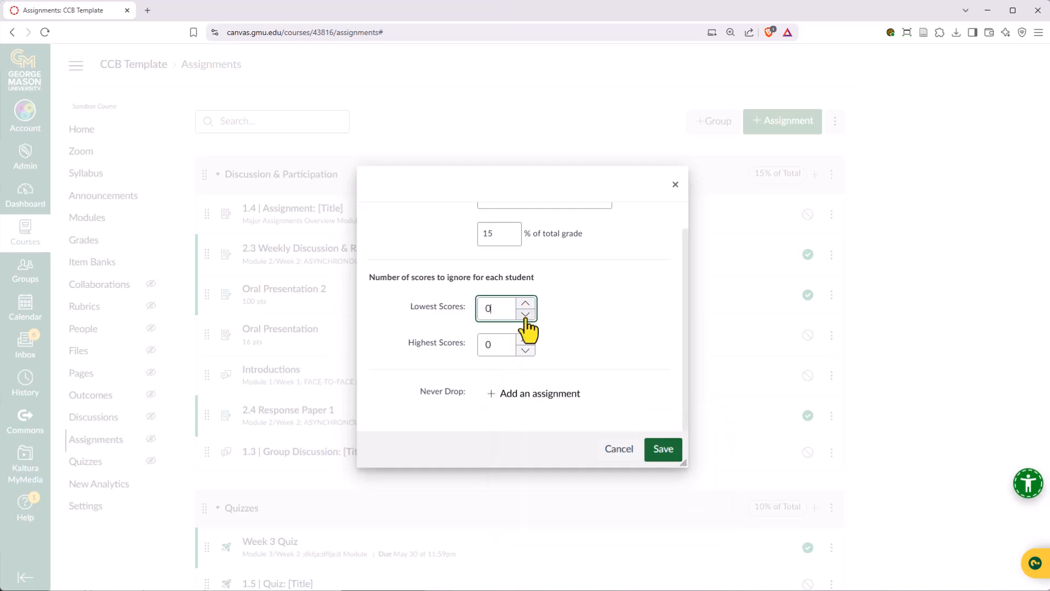
{"action": "left_click", "coordinate": [618, 450]}
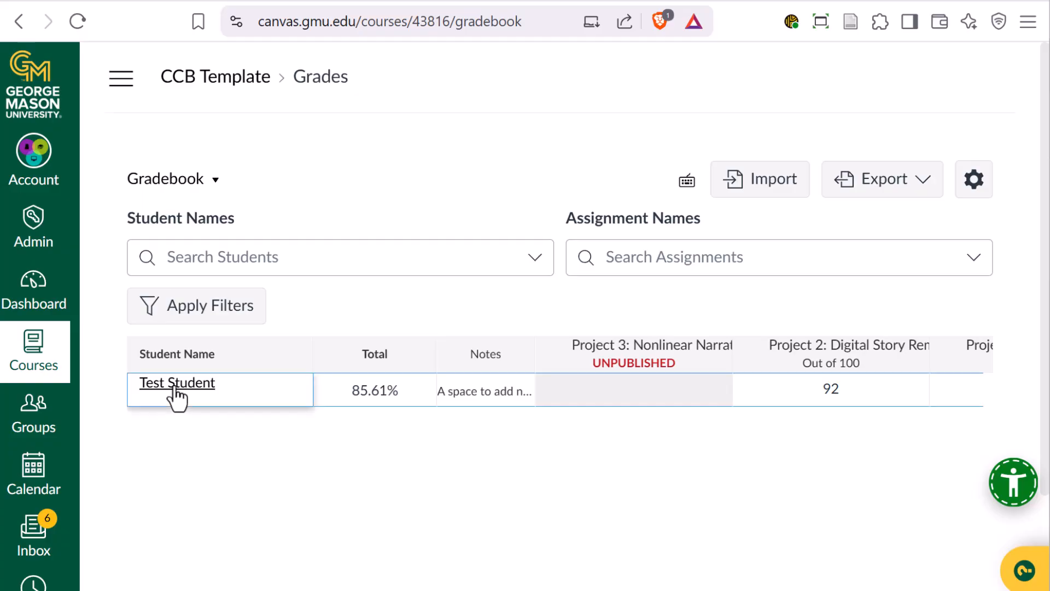
- Open the test student's grades page and examine the individual scores, group percentages and group weights
{"action": "left_click", "coordinate": [174, 386]}
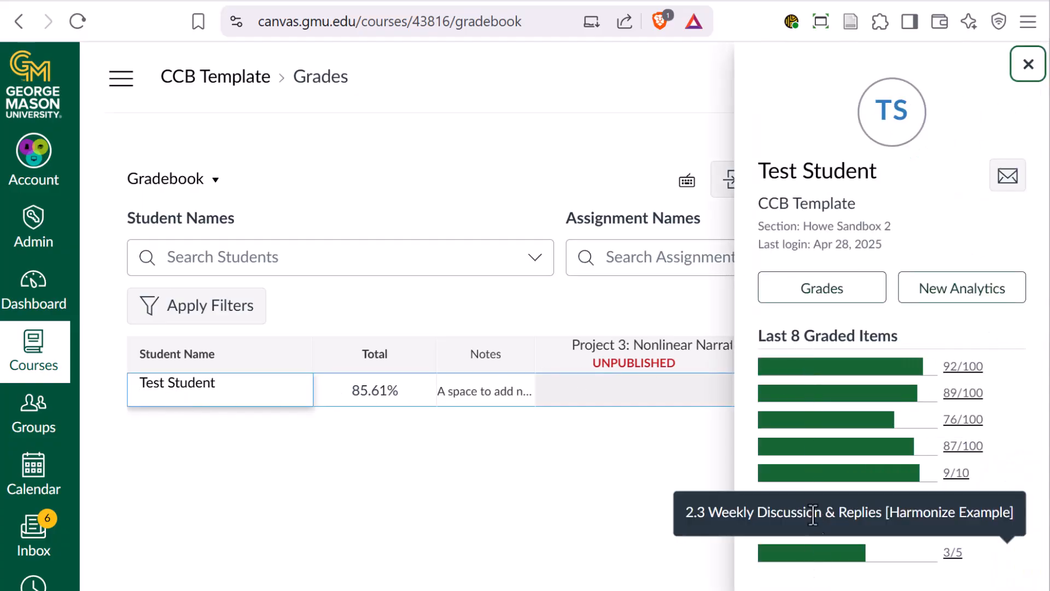
{"action": "left_click", "coordinate": [804, 288]}
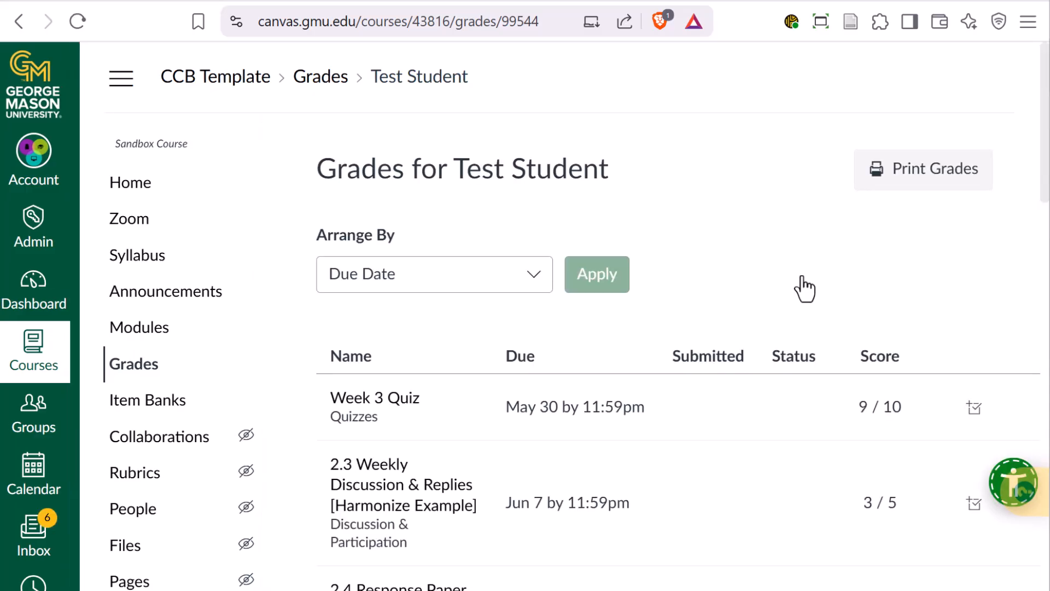
{"action": "scroll", "coordinate": [740, 411], "scroll_direction": "down", "scroll_amount": 3}
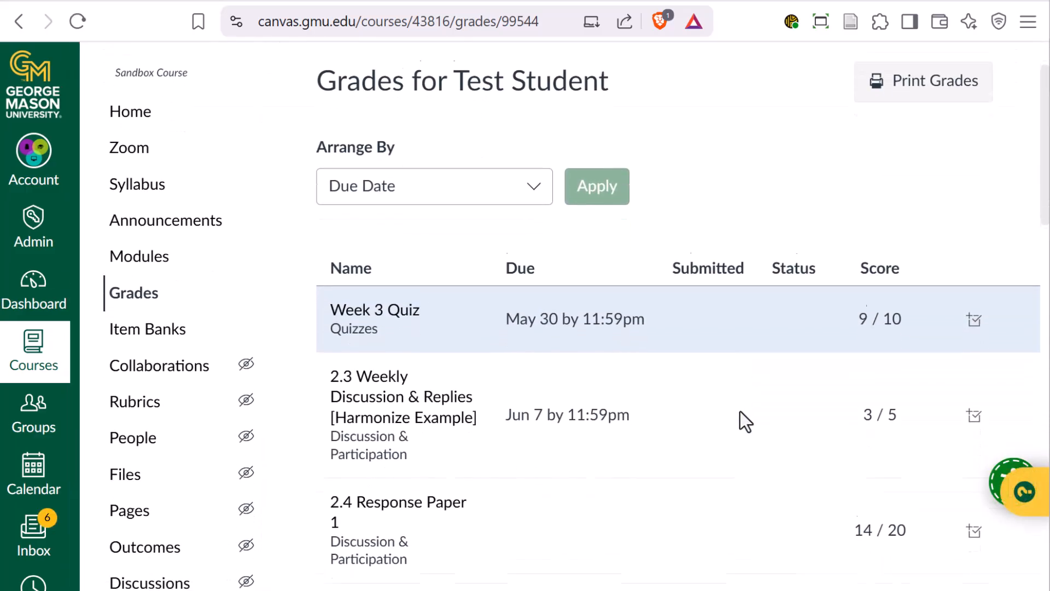
{"action": "scroll", "coordinate": [740, 411], "scroll_direction": "down", "scroll_amount": 10}
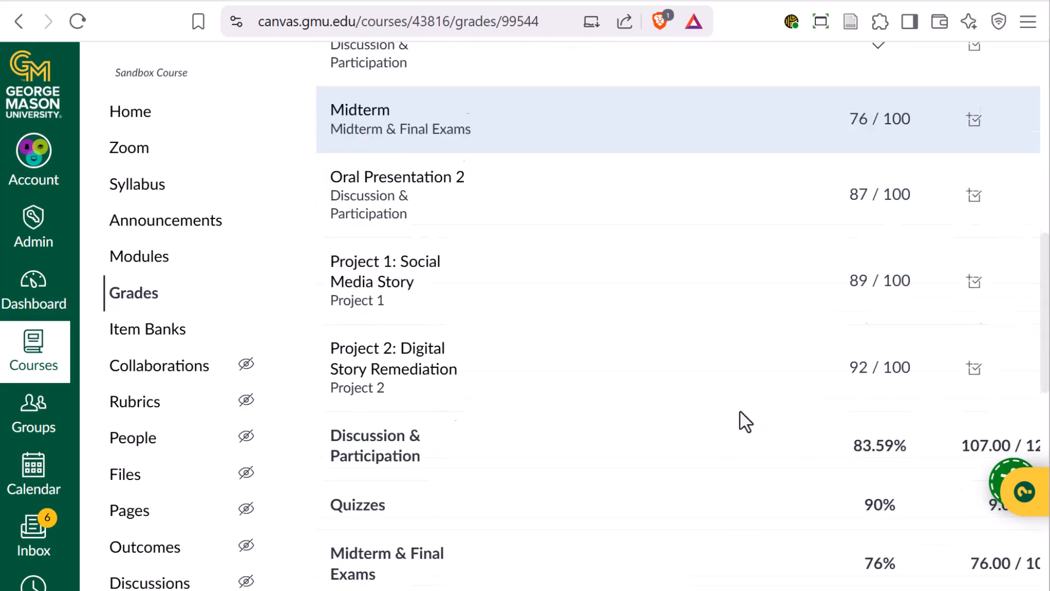
{"action": "scroll", "coordinate": [740, 411], "scroll_direction": "down", "scroll_amount": 8}
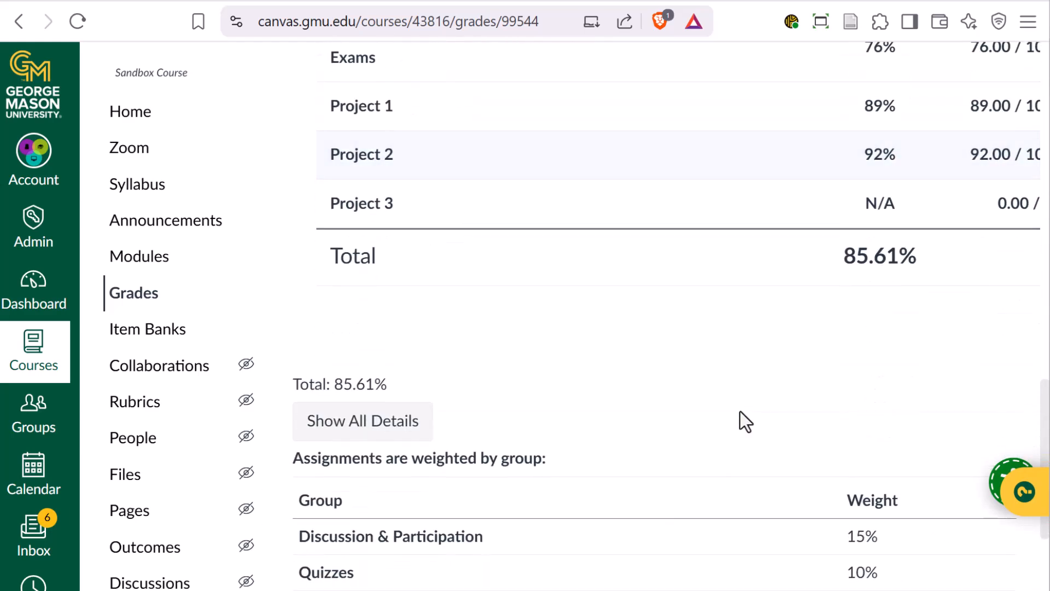
{"action": "scroll", "coordinate": [740, 411], "scroll_direction": "down", "scroll_amount": 2}
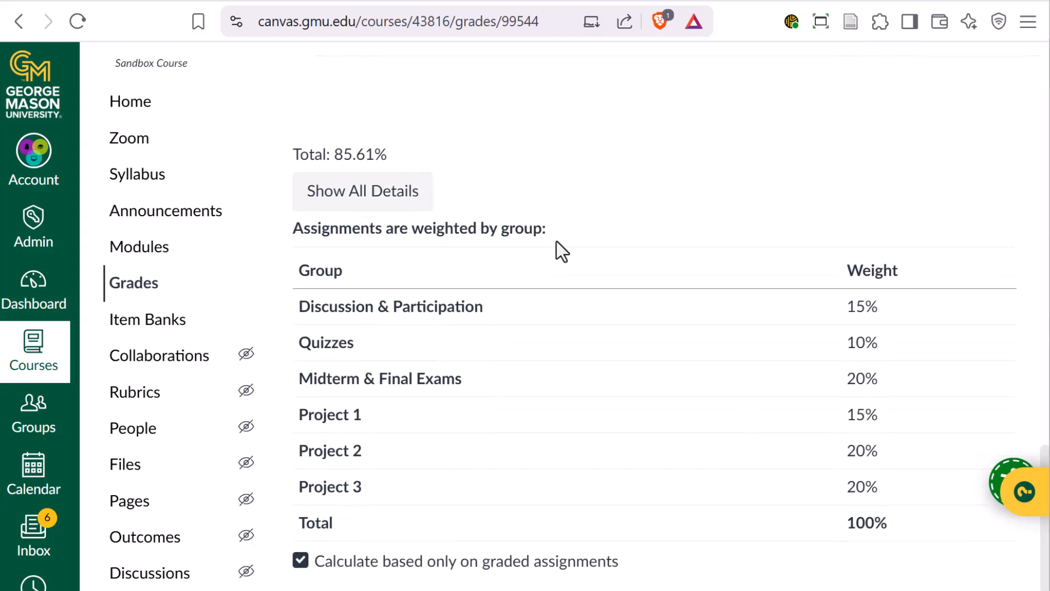
- Reduce the page zoom to 67% and examine the test student's total grade alongside the group weights
{"action": "key", "text": "ctrl+minus"}
{"action": "key", "text": "ctrl+minus"}
{"action": "key", "text": "ctrl+minus"}
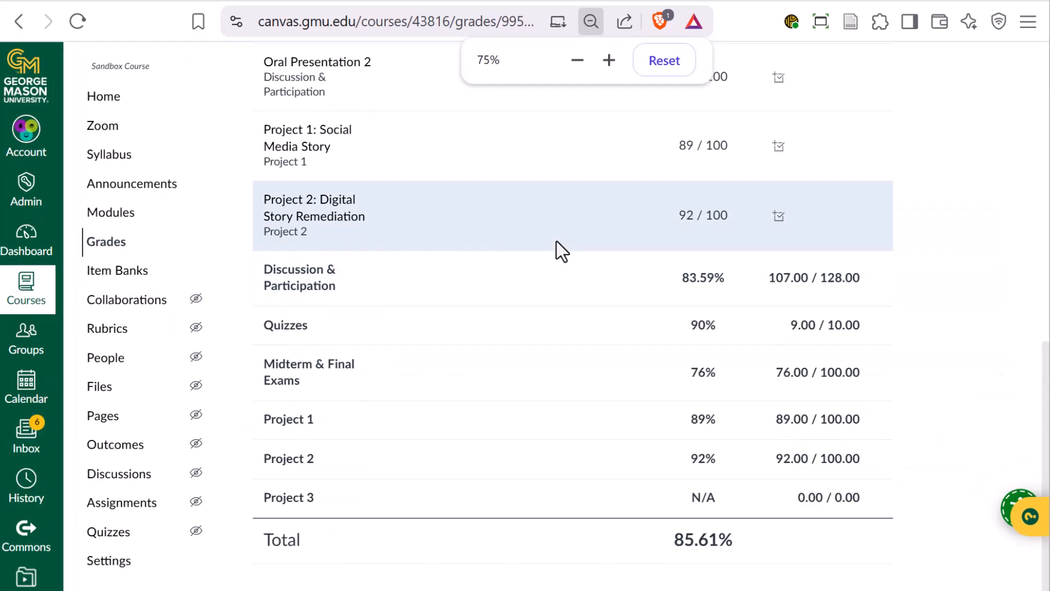
{"action": "key", "text": "ctrl+minus"}
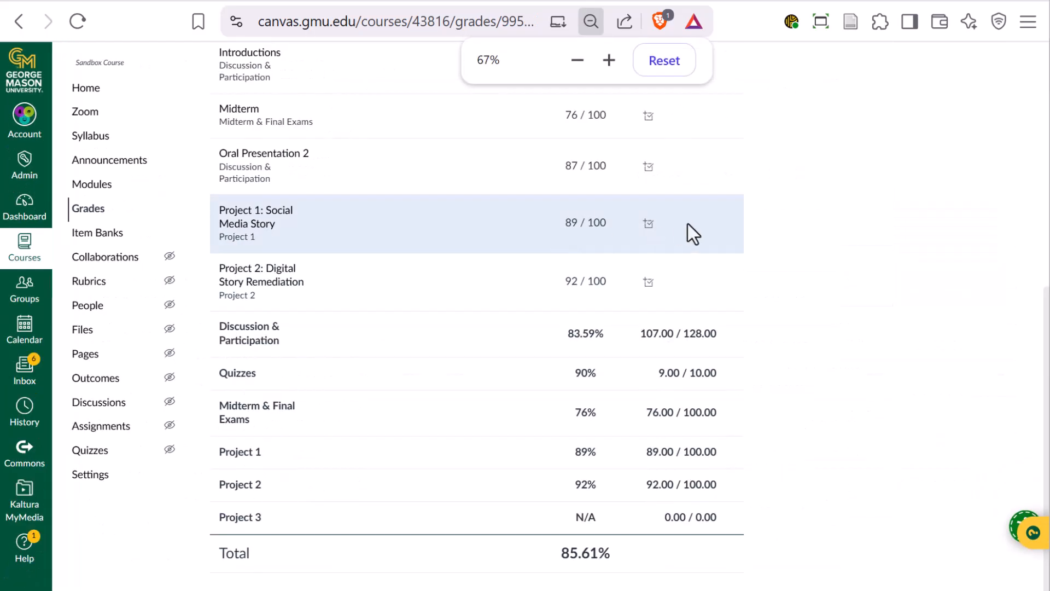
{"action": "scroll", "coordinate": [688, 224], "scroll_direction": "up", "scroll_amount": 8}
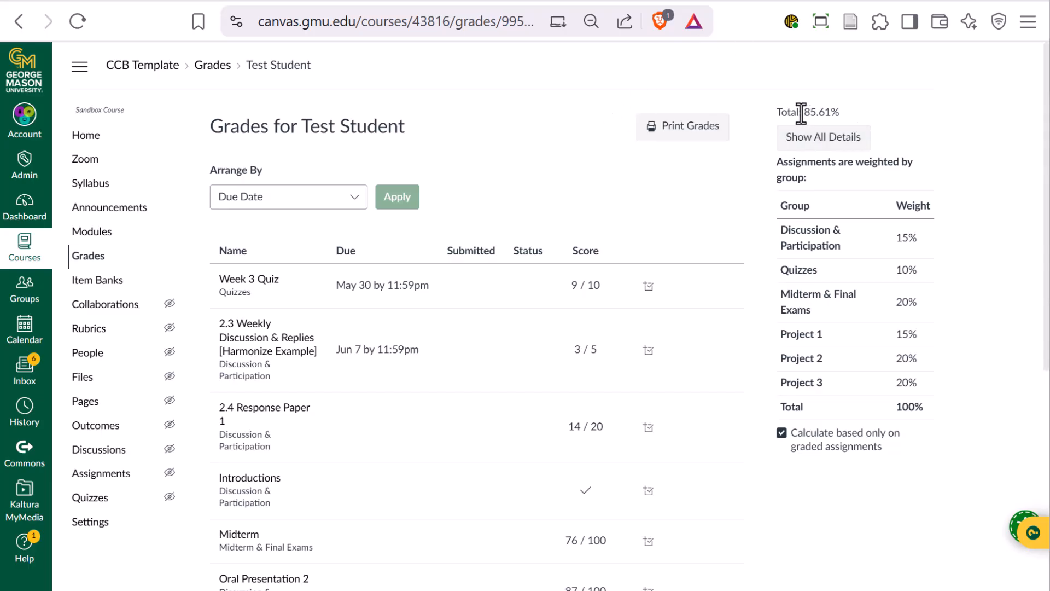
{"action": "left_click_drag", "start_coordinate": [801, 113], "coordinate": [863, 114]}
{"action": "left_click", "coordinate": [81, 70]}
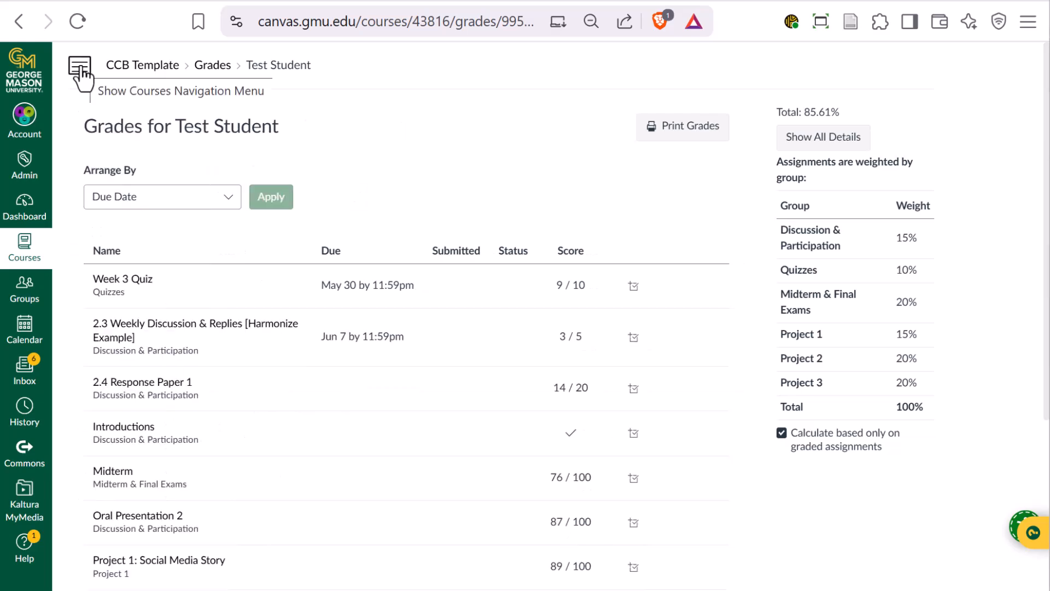
{"action": "left_click", "coordinate": [81, 70]}
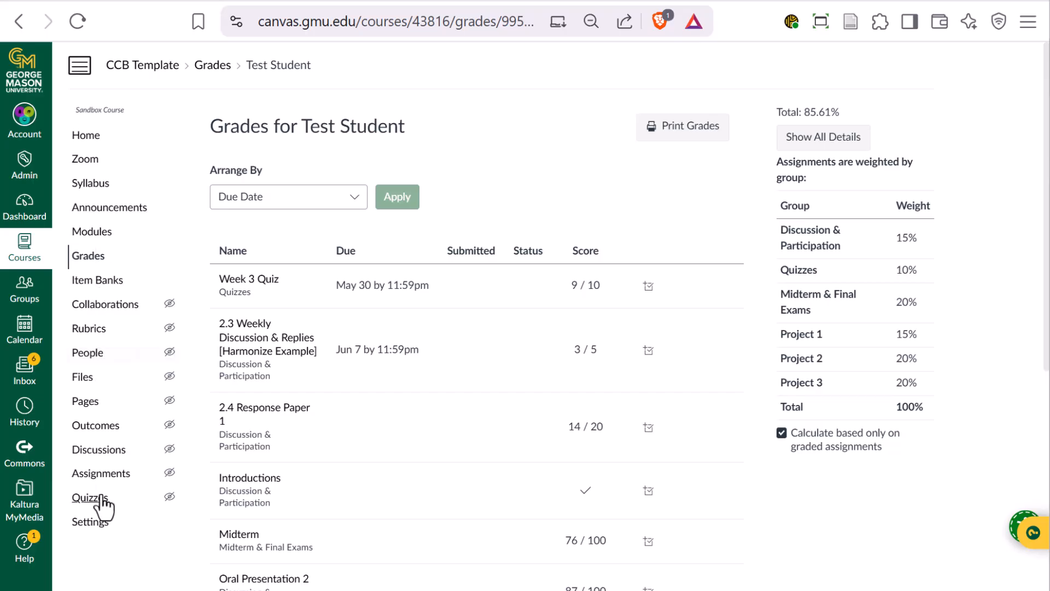
- Turn off weighting the final grade by assignment groups on the Assignments page and save the change
{"action": "left_click", "coordinate": [102, 472]}
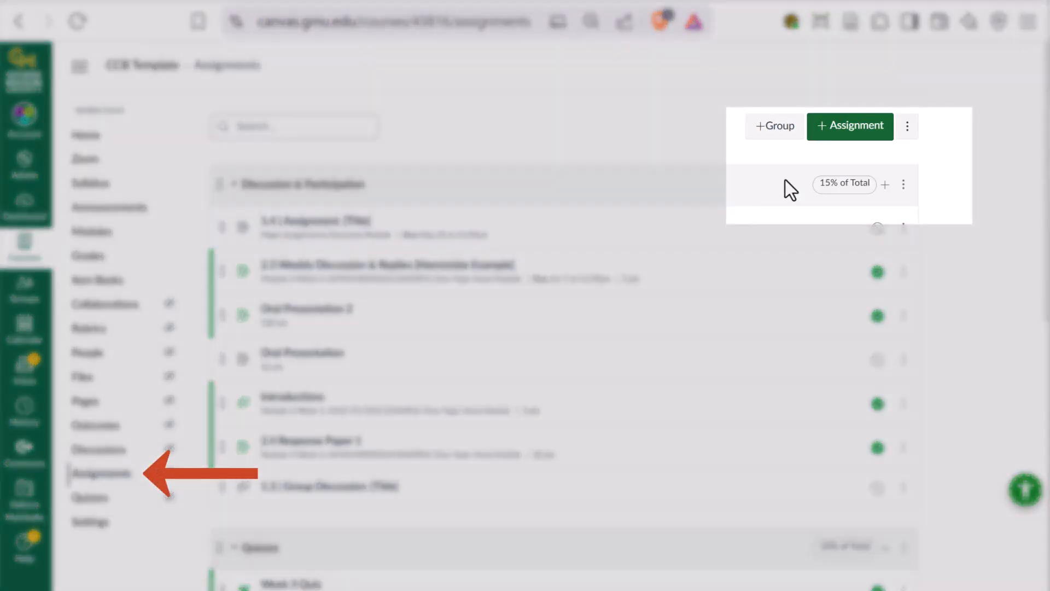
{"action": "left_click", "coordinate": [907, 128]}
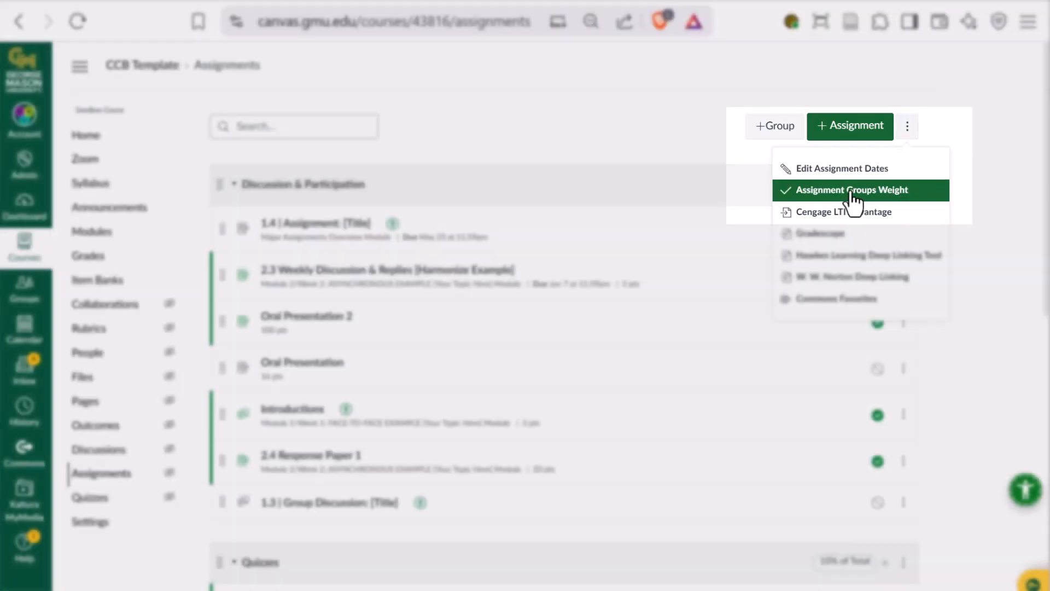
{"action": "left_click", "coordinate": [852, 191]}
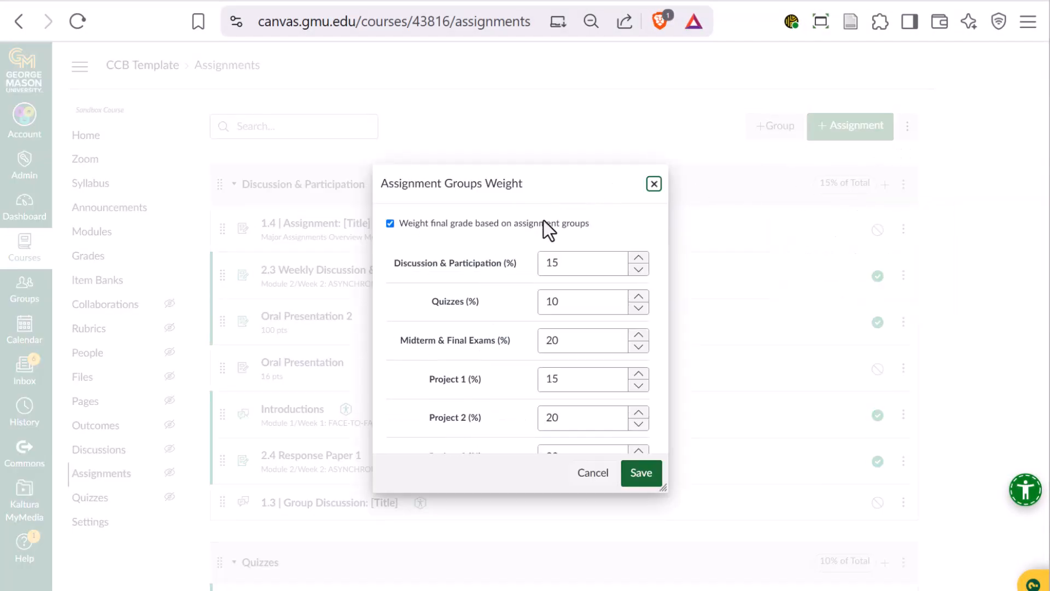
{"action": "left_click", "coordinate": [390, 224]}
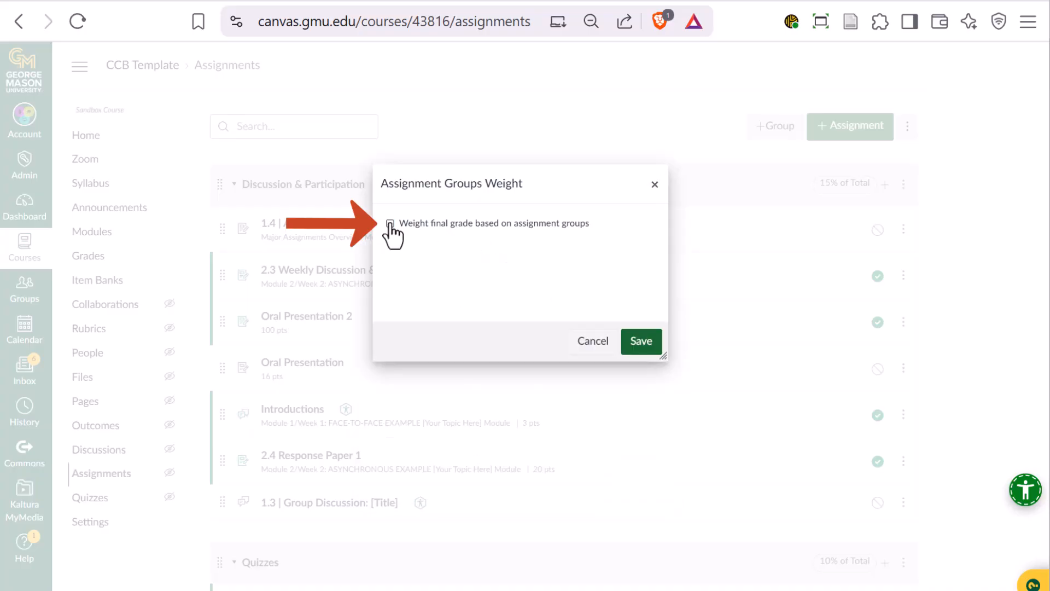
{"action": "left_click", "coordinate": [644, 344]}
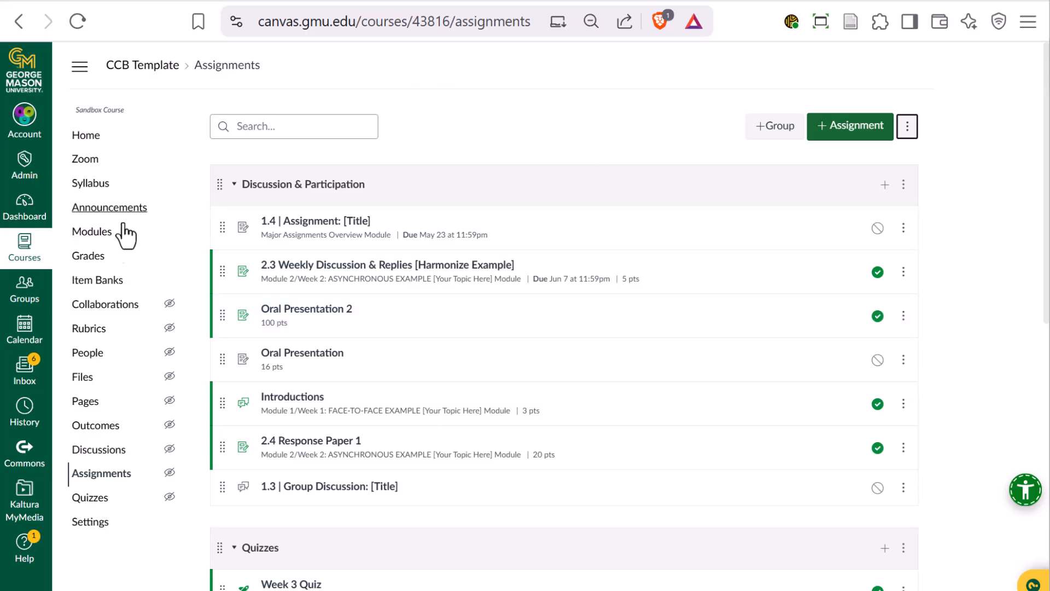
- Open the course gradebook and display the Total column as points, accepting that students also see their final grade as points
{"action": "left_click", "coordinate": [97, 268]}
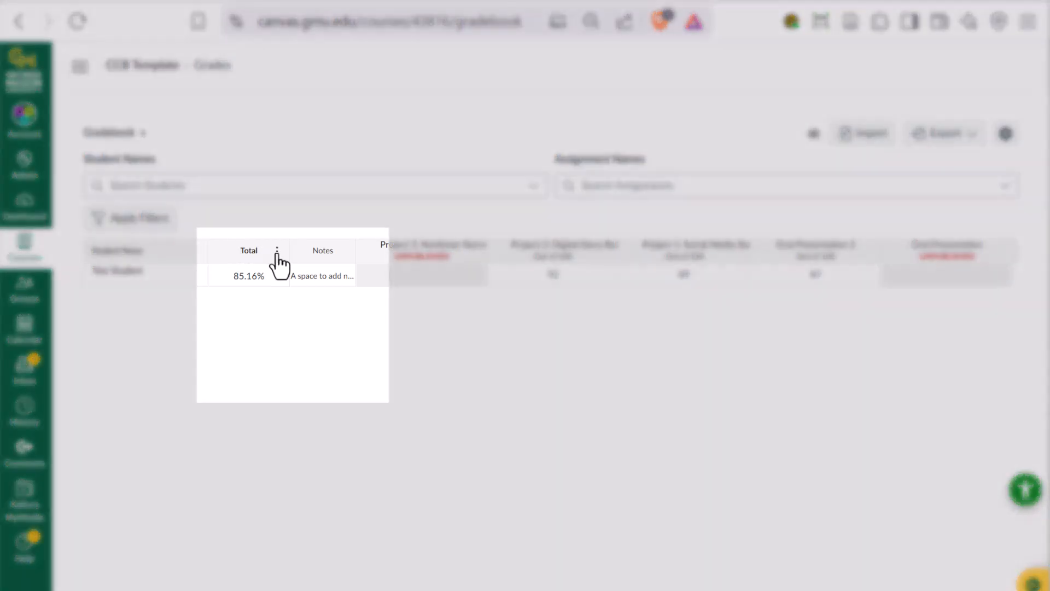
{"action": "left_click", "coordinate": [277, 251]}
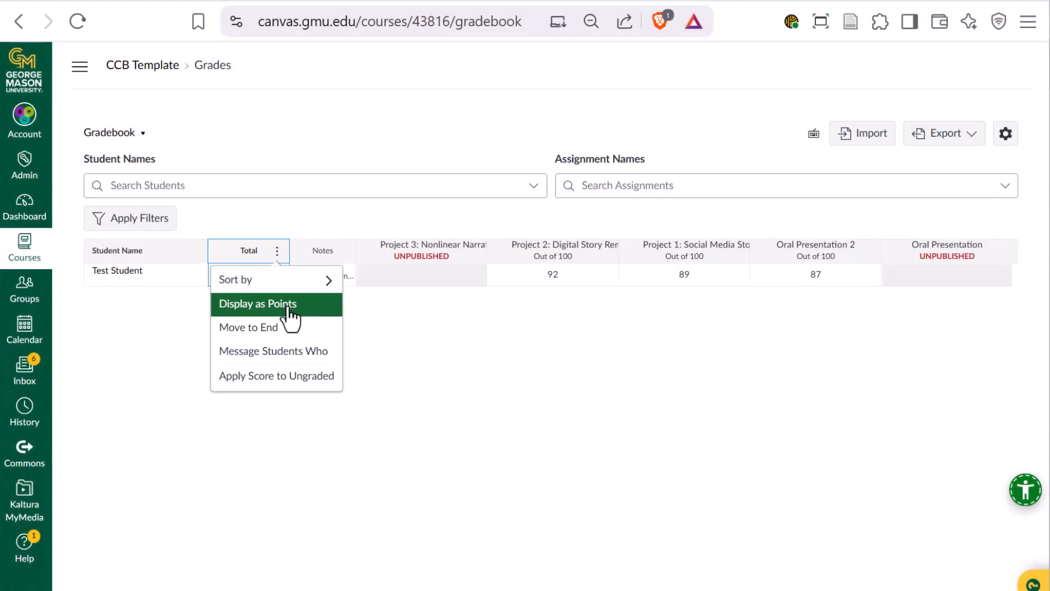
{"action": "left_click", "coordinate": [288, 304]}
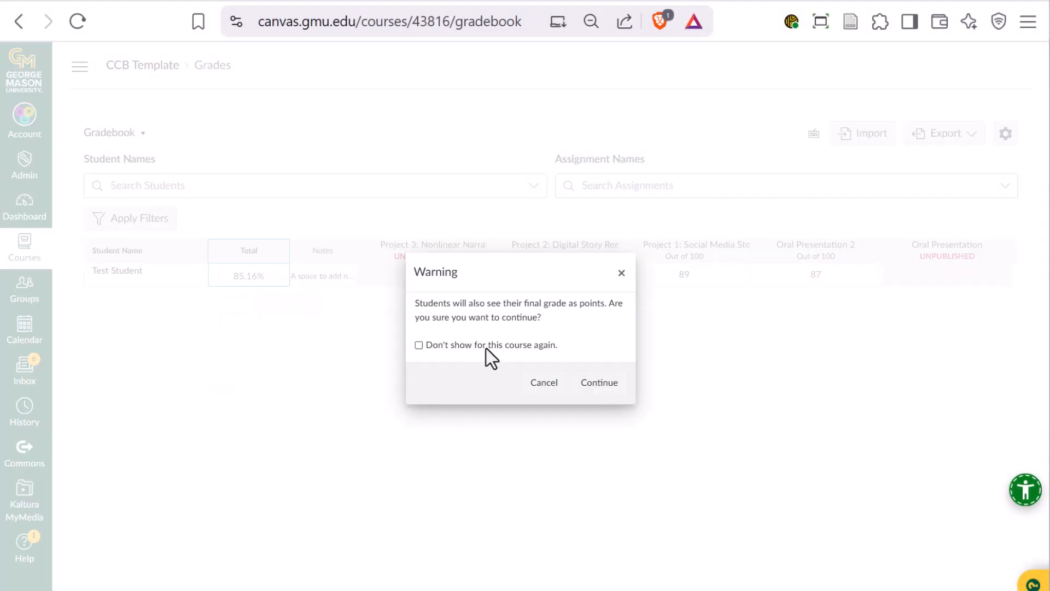
{"action": "left_click", "coordinate": [599, 387]}
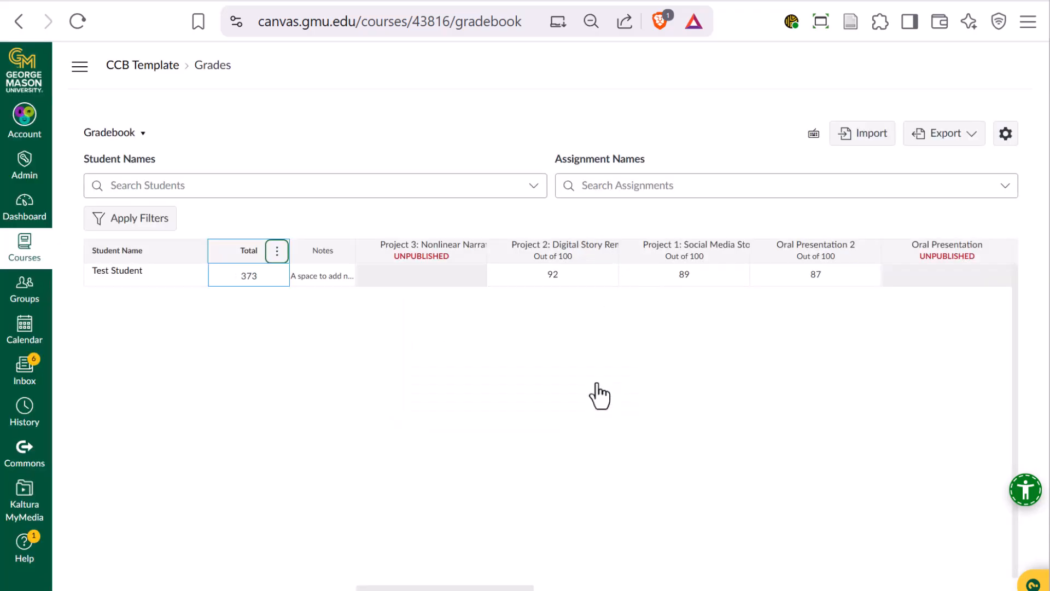
- Check the test student's total in the gradebook, and examine the unweighted total and individual scores on that student's grades page
{"action": "left_click", "coordinate": [245, 274]}
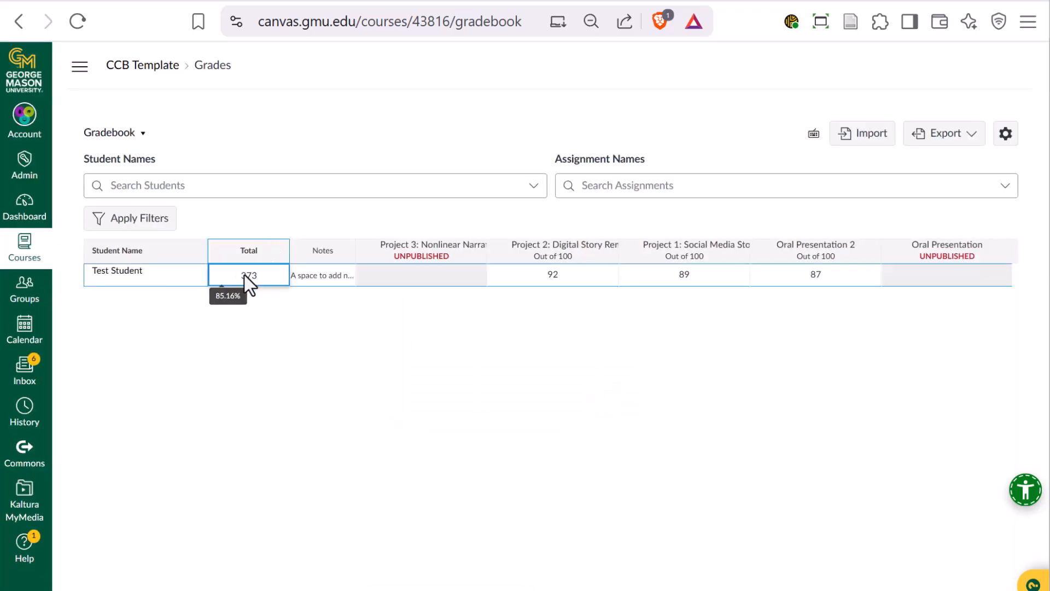
{"action": "left_click", "coordinate": [113, 273]}
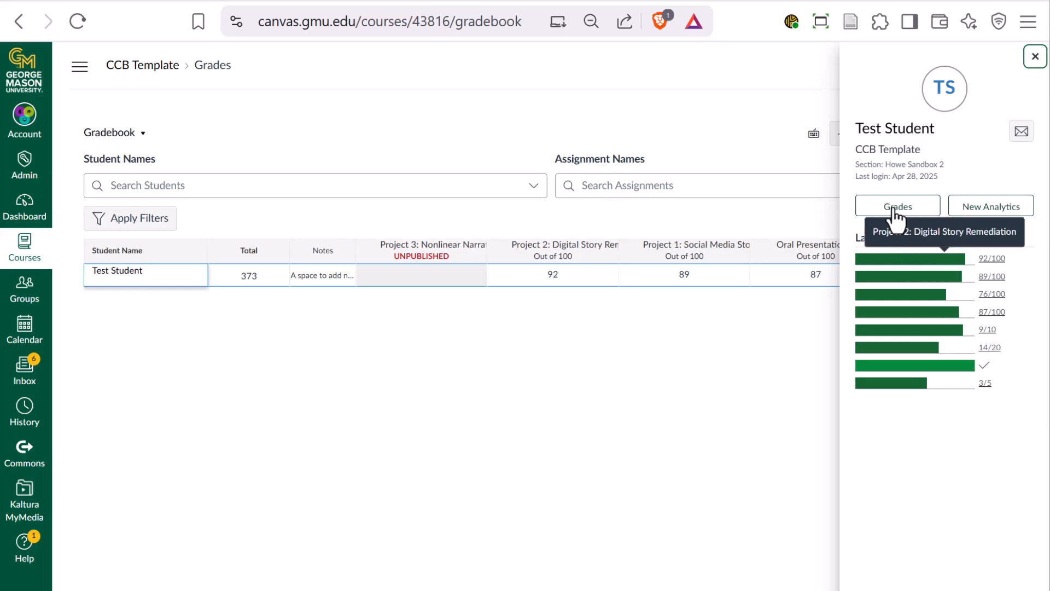
{"action": "left_click", "coordinate": [893, 206]}
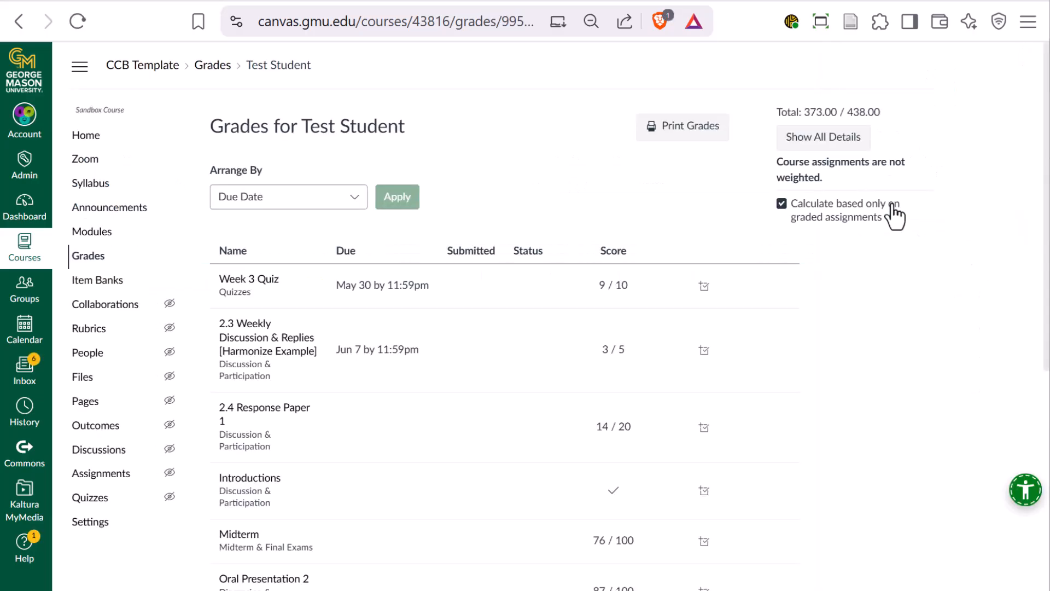
{"action": "scroll", "coordinate": [824, 296], "scroll_direction": "down", "scroll_amount": 2}
{"action": "scroll", "coordinate": [824, 297], "scroll_direction": "down", "scroll_amount": 5}
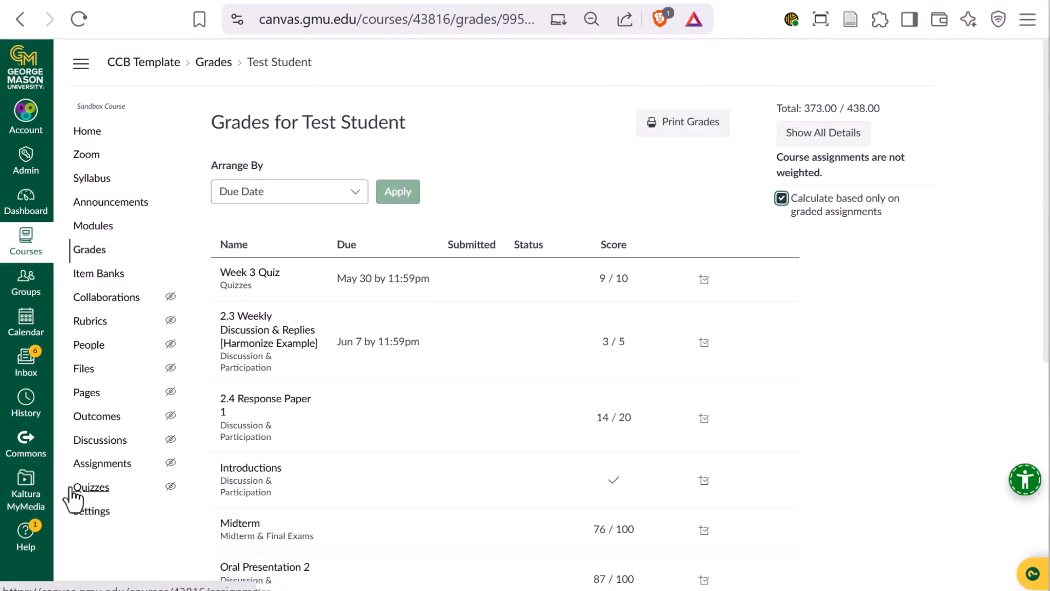
- Enable the course grading scheme in the course settings and choose Common Grading Scheme - Undergraduate
{"action": "left_click", "coordinate": [89, 517]}
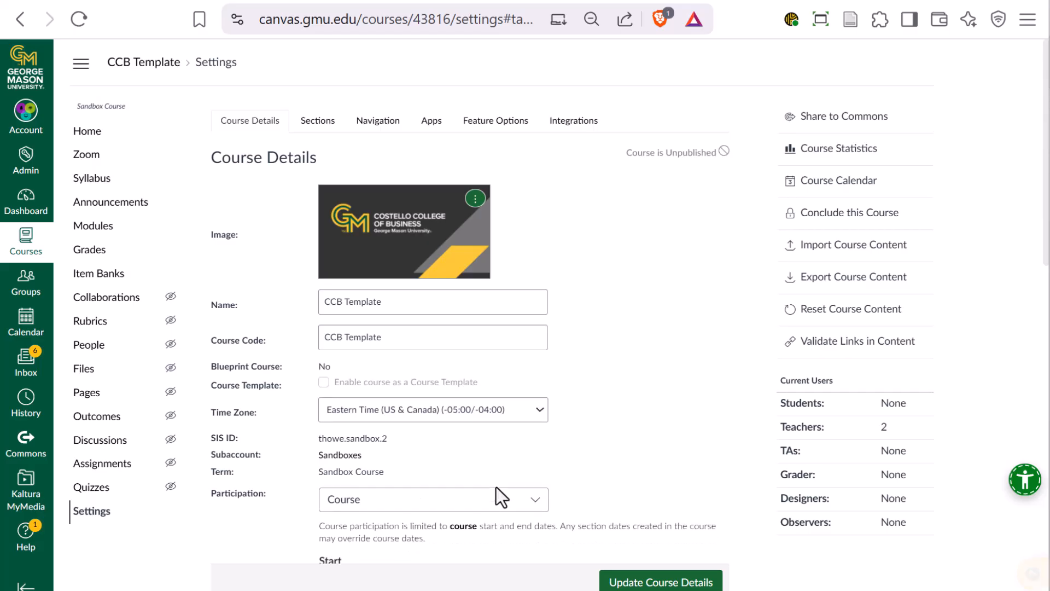
{"action": "scroll", "coordinate": [497, 488], "scroll_direction": "down", "scroll_amount": 4}
{"action": "scroll", "coordinate": [497, 487], "scroll_direction": "down", "scroll_amount": 6}
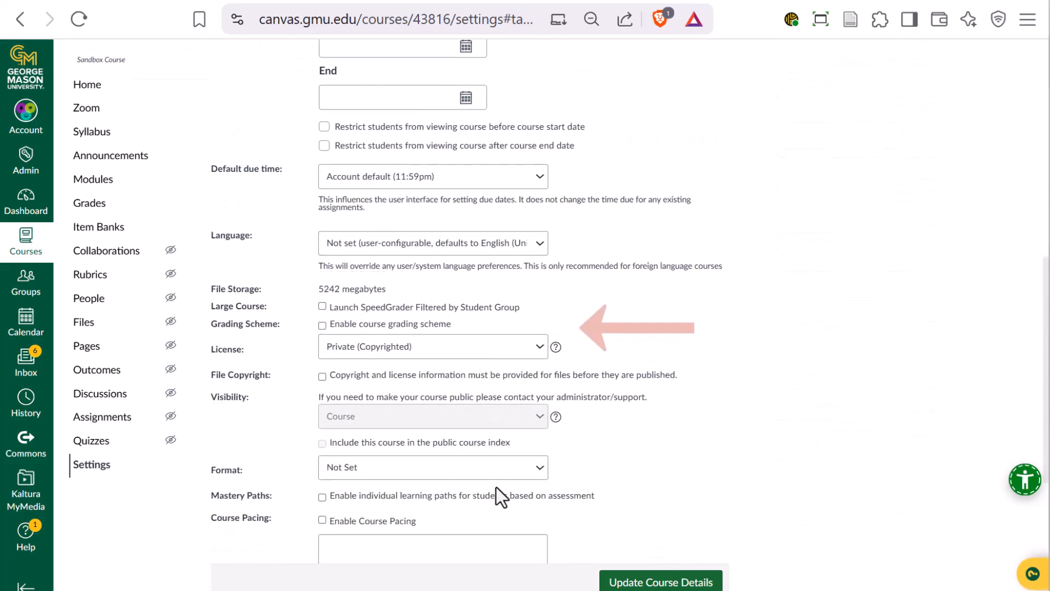
{"action": "left_click", "coordinate": [322, 324]}
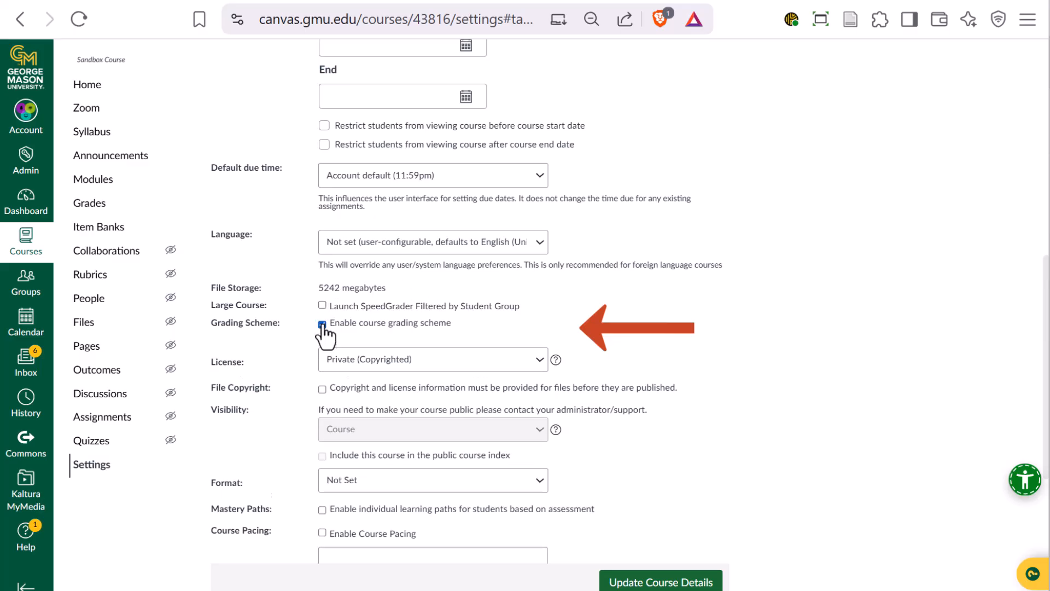
{"action": "left_click", "coordinate": [543, 353]}
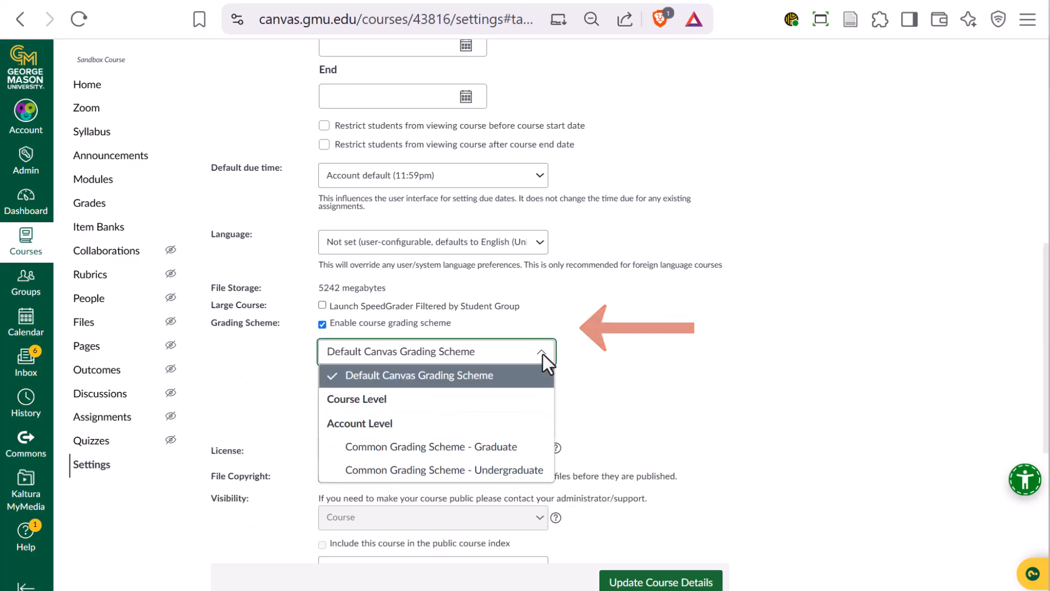
{"action": "left_click", "coordinate": [451, 471]}
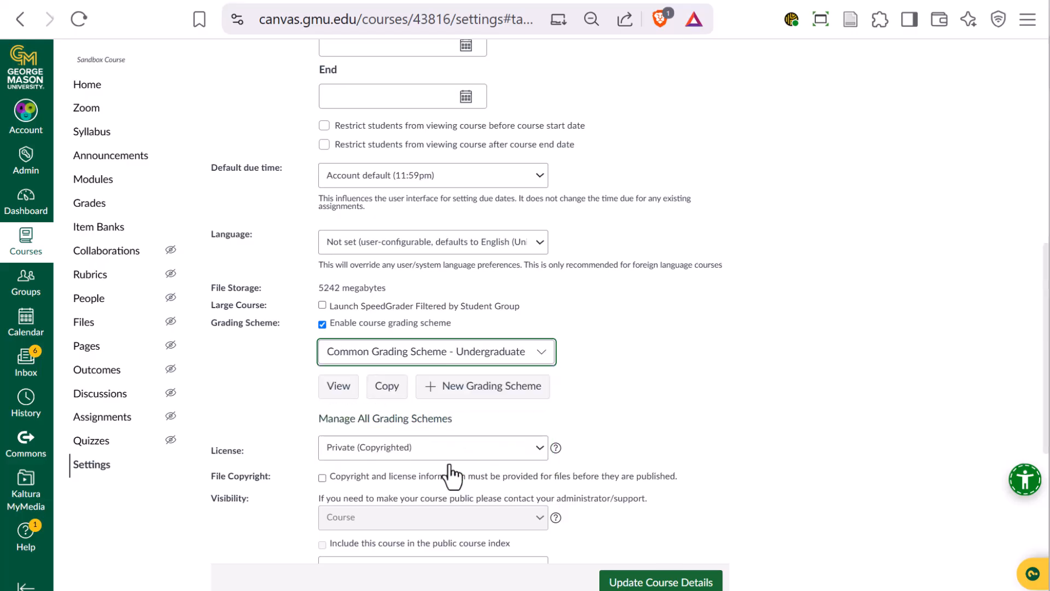
- Review the letter grade ranges of the selected grading scheme and save the updated course details
{"action": "left_click", "coordinate": [335, 389]}
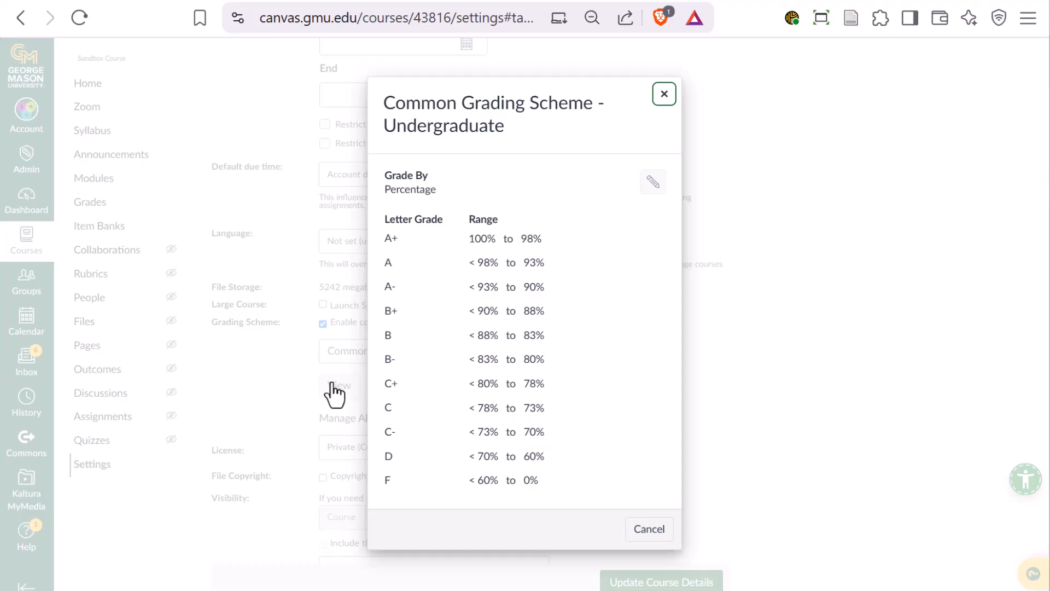
{"action": "left_click", "coordinate": [650, 535]}
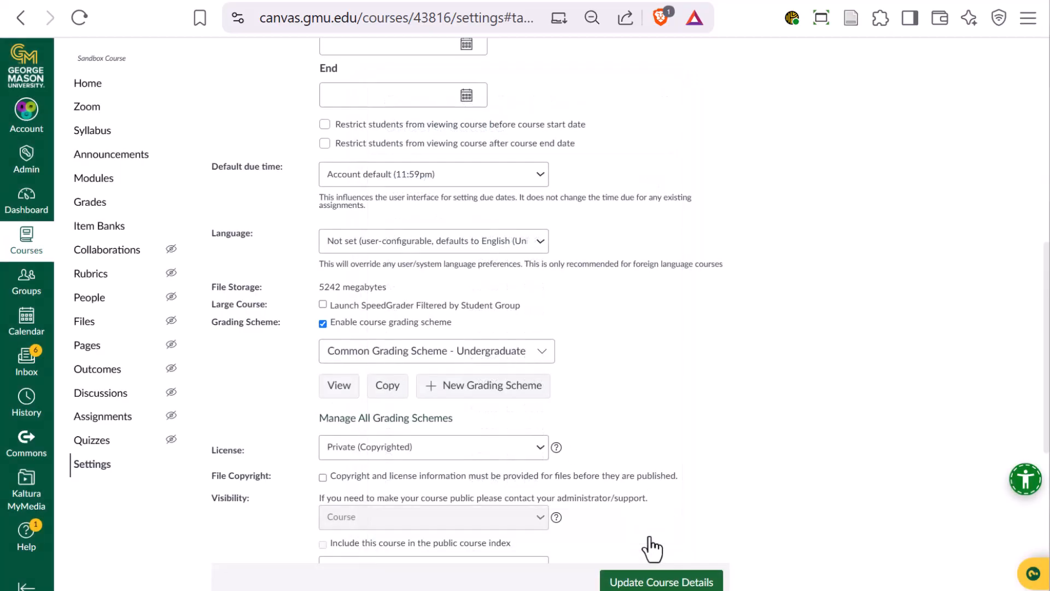
{"action": "left_click", "coordinate": [659, 583]}
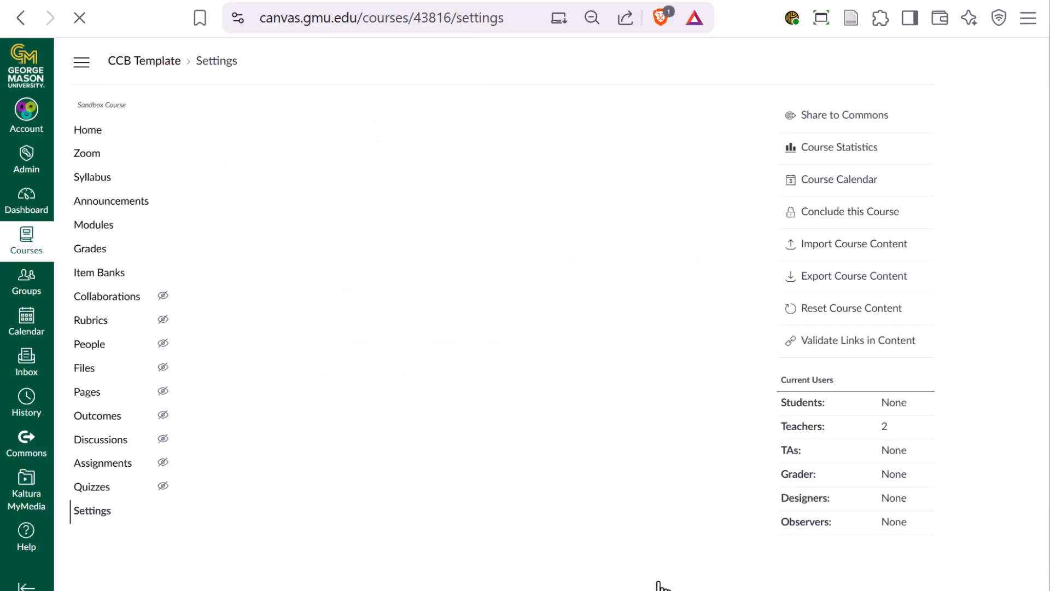
- Examine the test student's total points and letter grade in the gradebook and on the student's grades page
{"action": "left_click", "coordinate": [92, 247]}
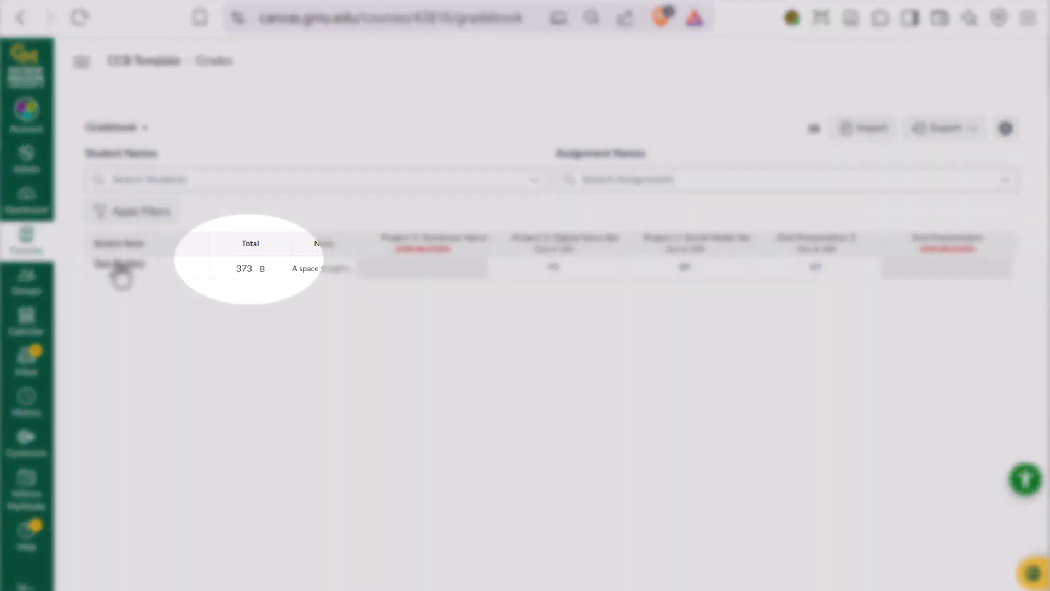
{"action": "left_click", "coordinate": [119, 267]}
{"action": "left_click", "coordinate": [904, 200]}
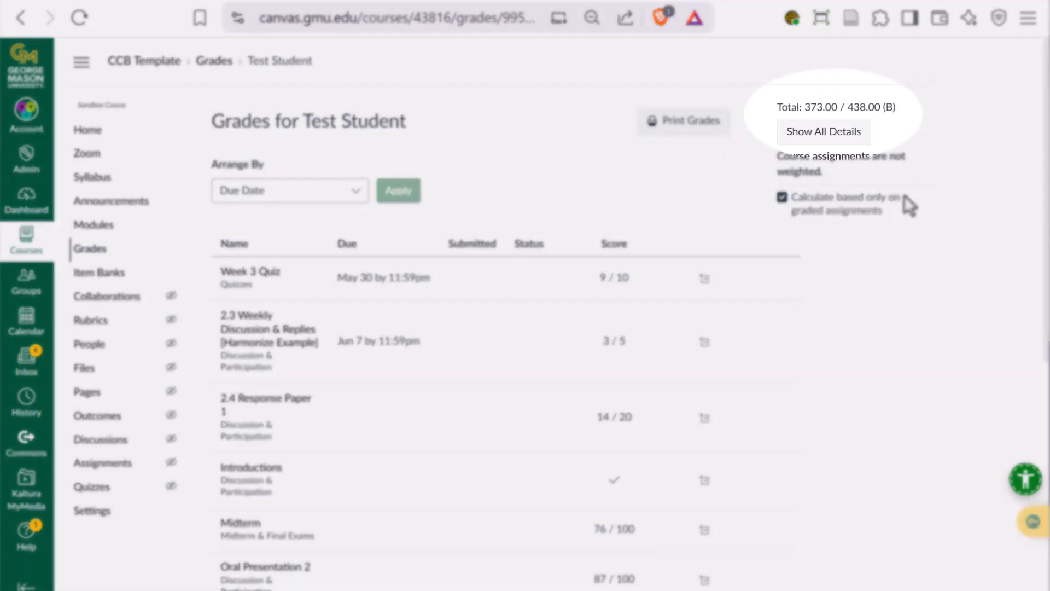